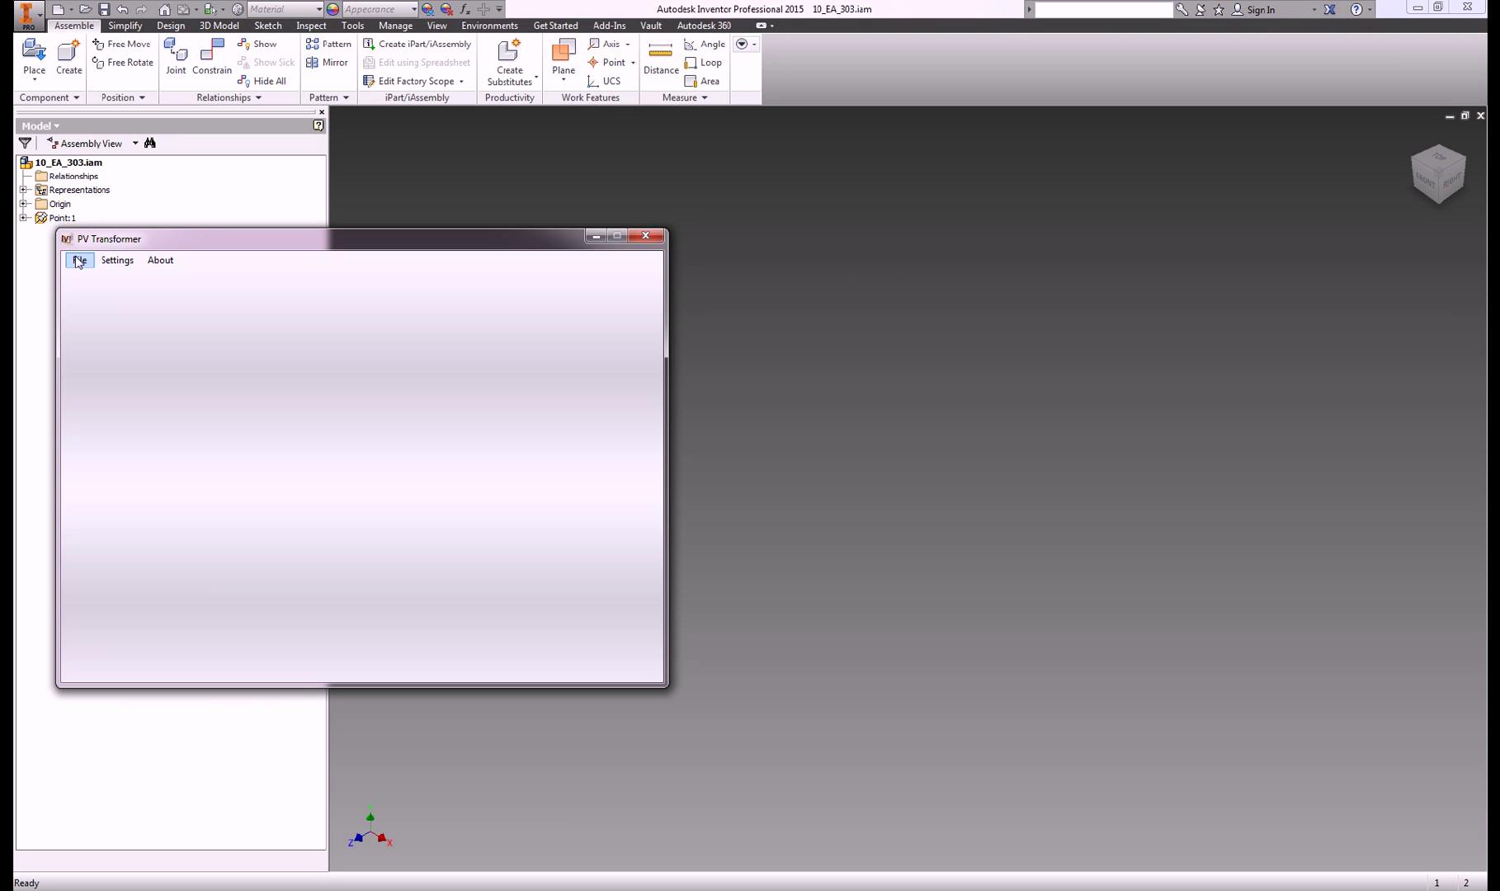
Start opening a saved project from the empty PV Transformer window
click(79, 260)
Load 10_EA_303.pvt and expand the Shell rear end's Nozzles D and V
click(112, 292)
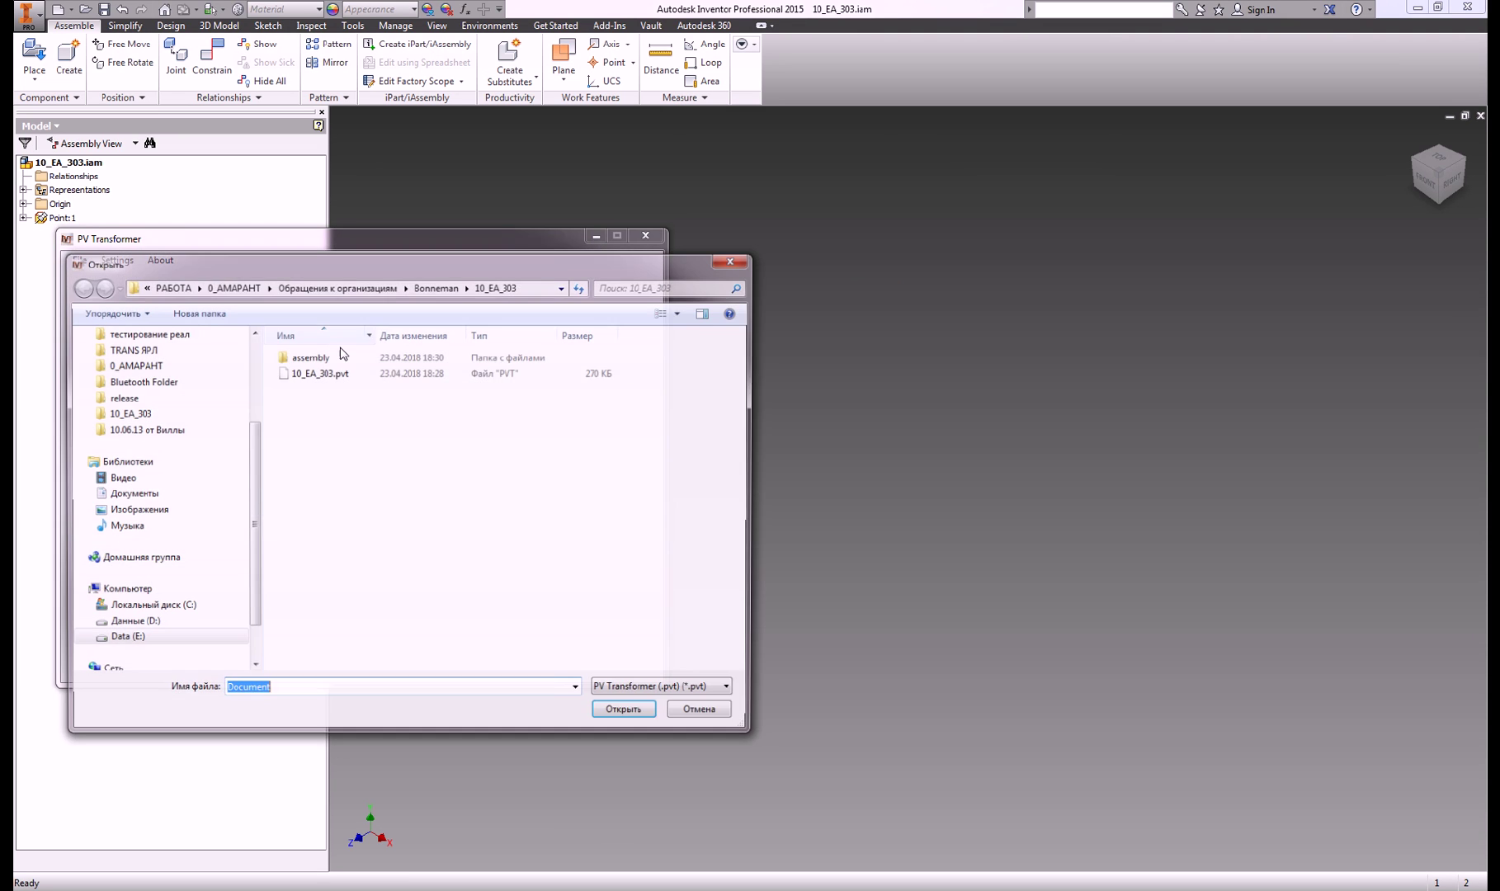
double_click(345, 372)
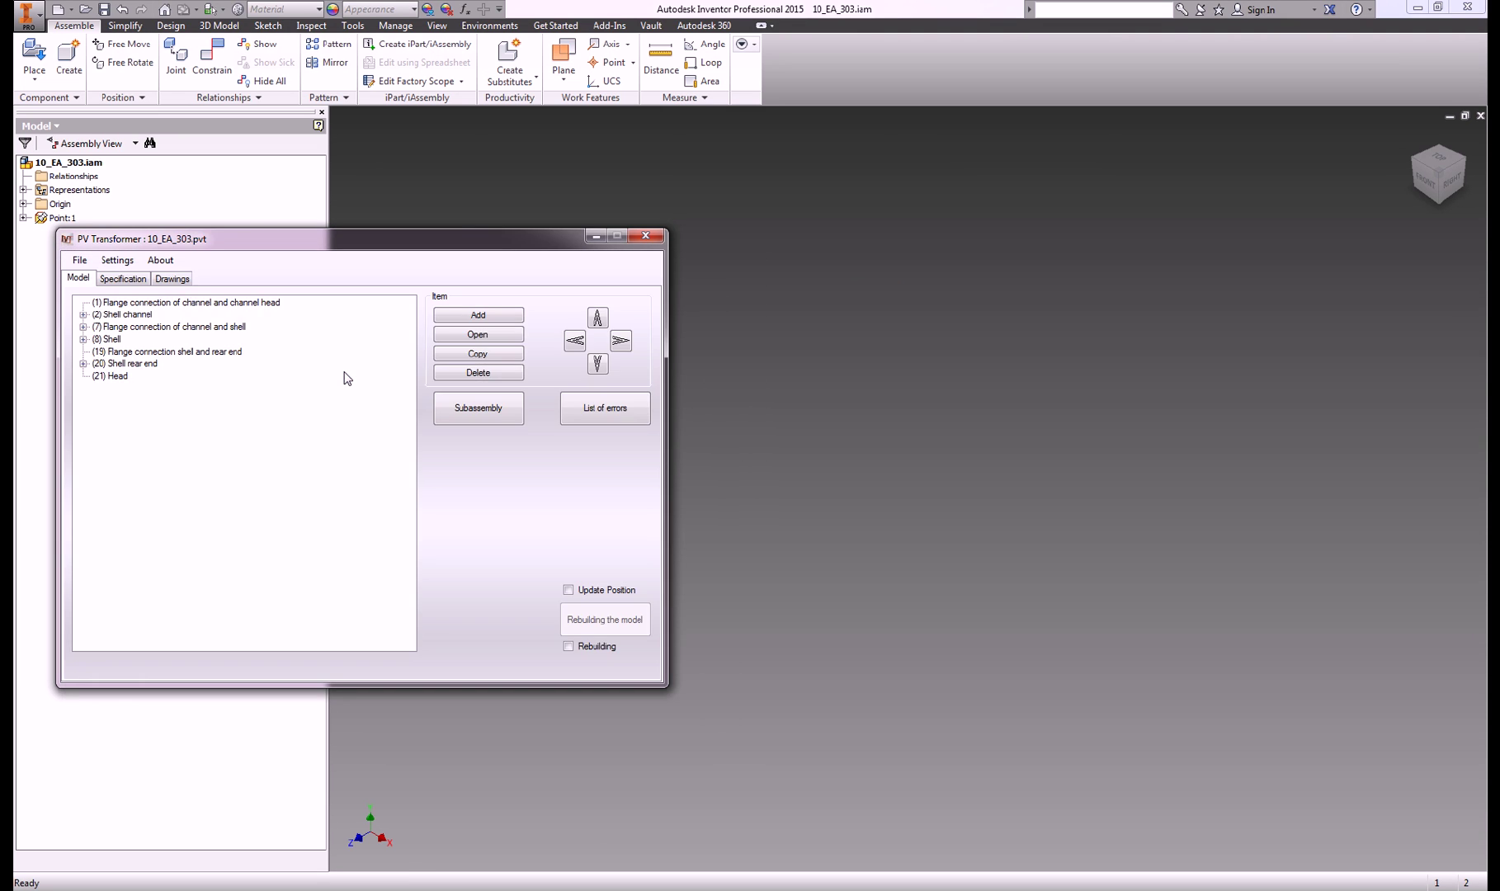
click(83, 364)
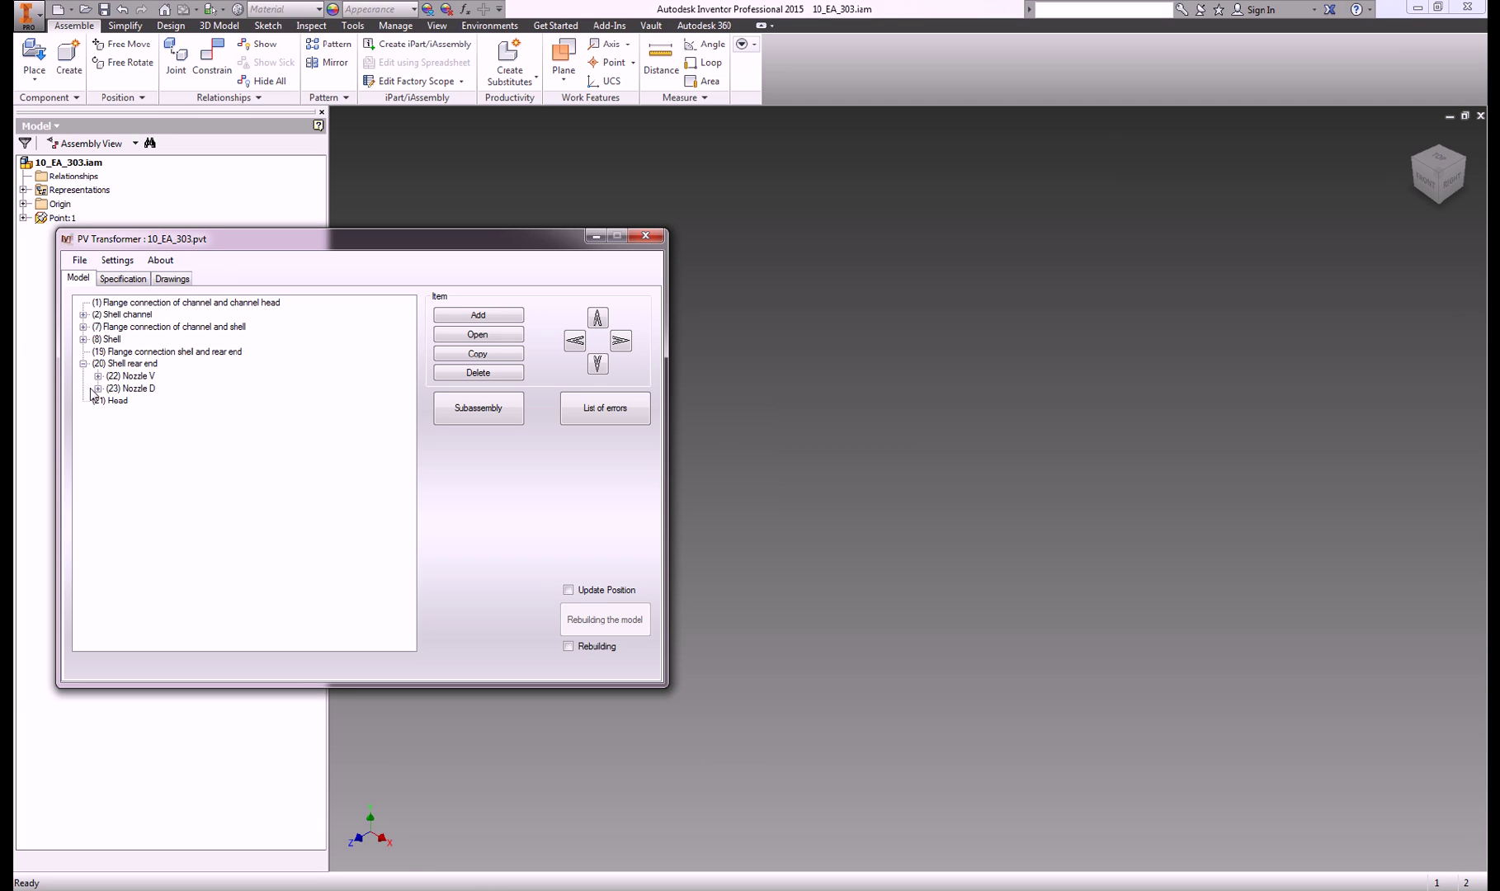
click(99, 388)
click(98, 375)
Expand the Shell's supports and the flange connections of Nozzles S1–S4
click(84, 340)
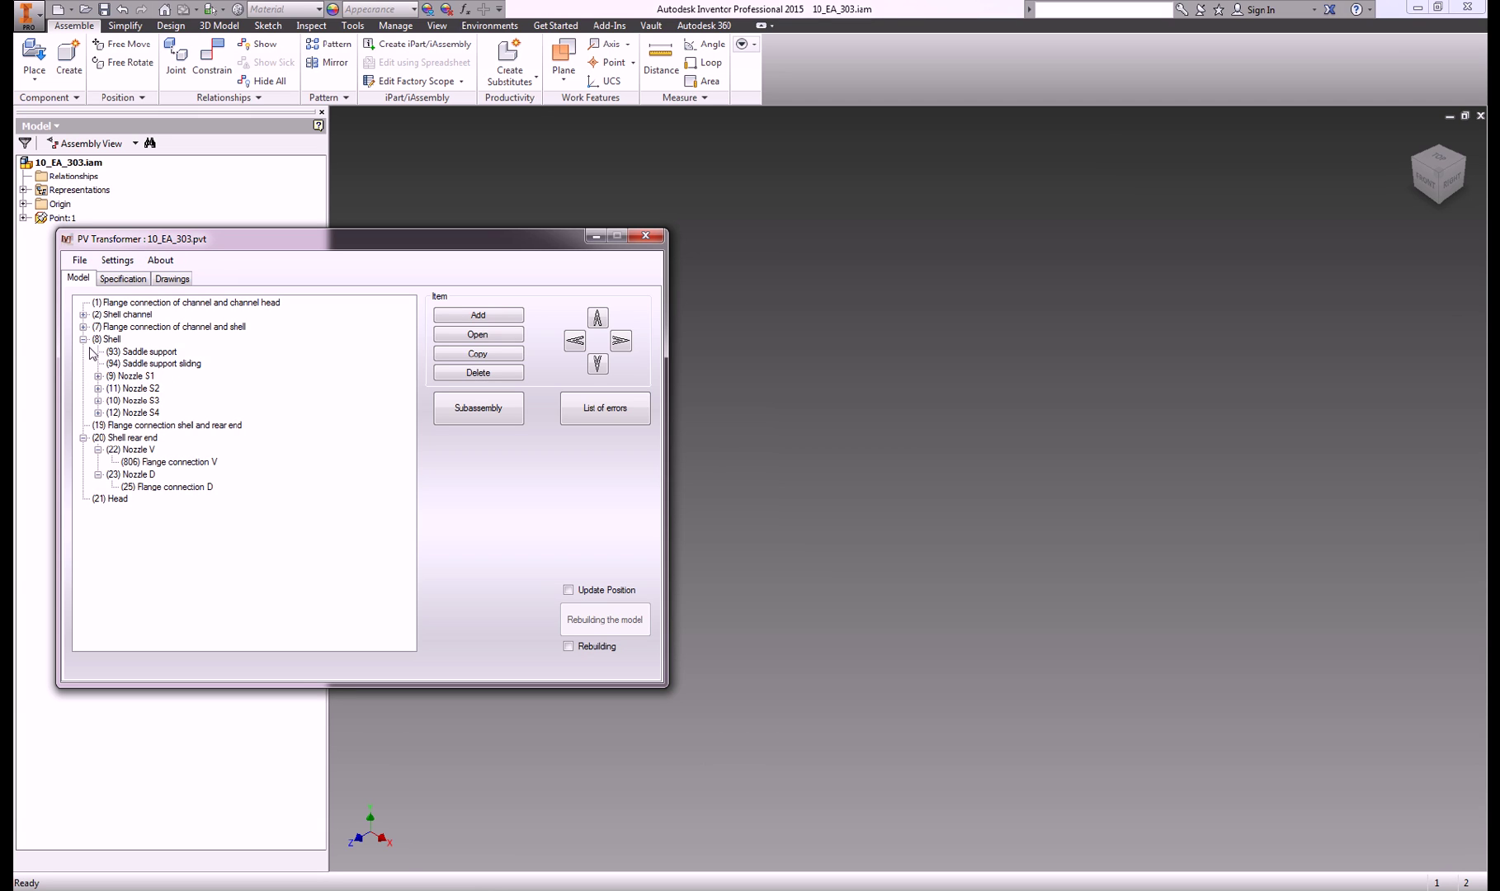
click(98, 413)
click(98, 399)
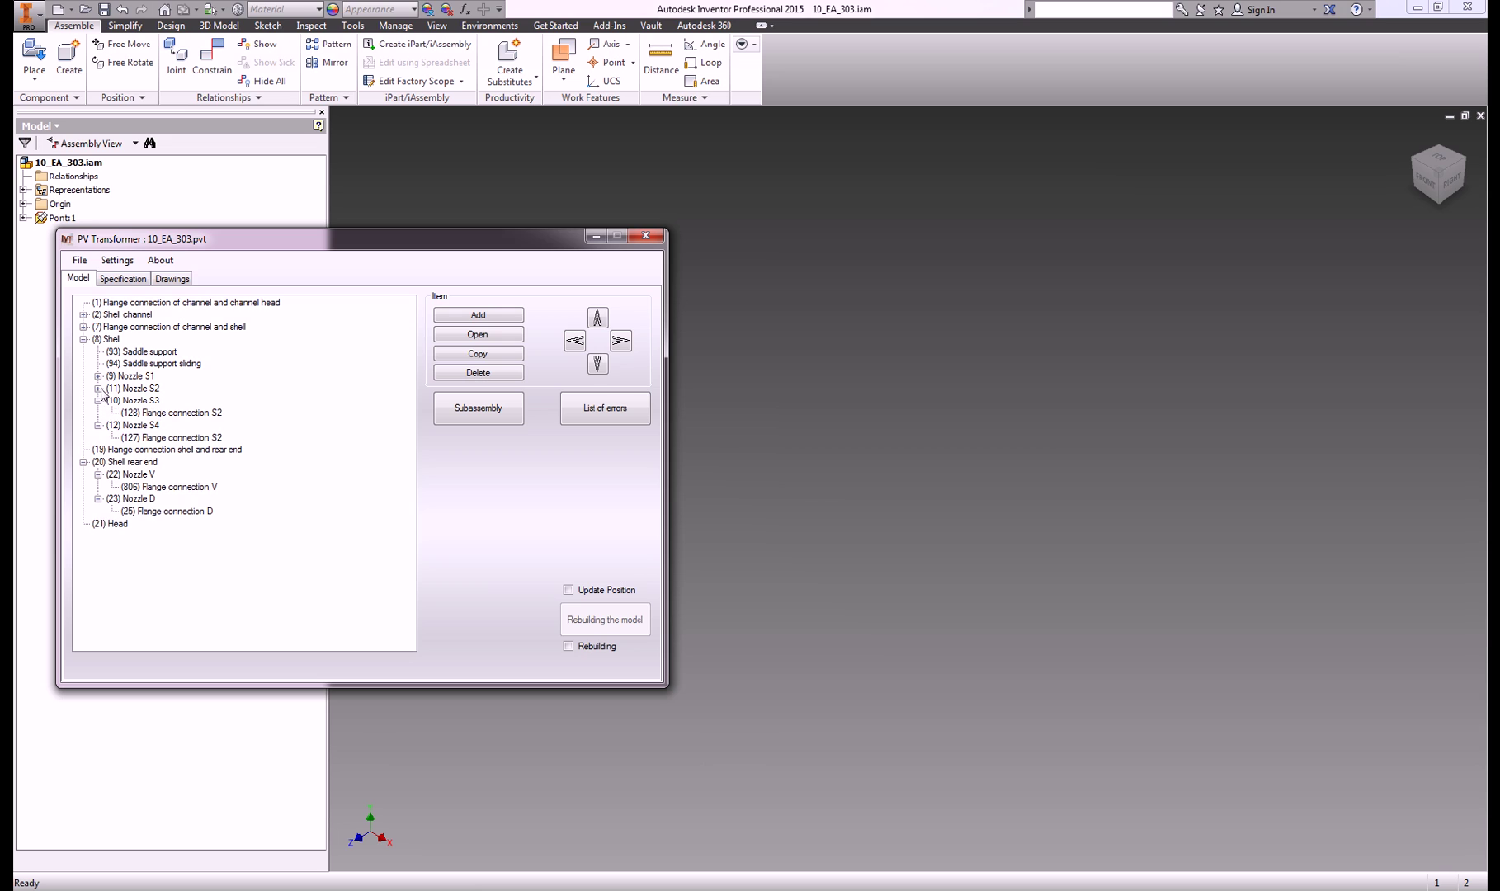
click(98, 376)
Expand the Tube bundle, Floating head and Shell channel Nozzles T1 and T2
click(84, 326)
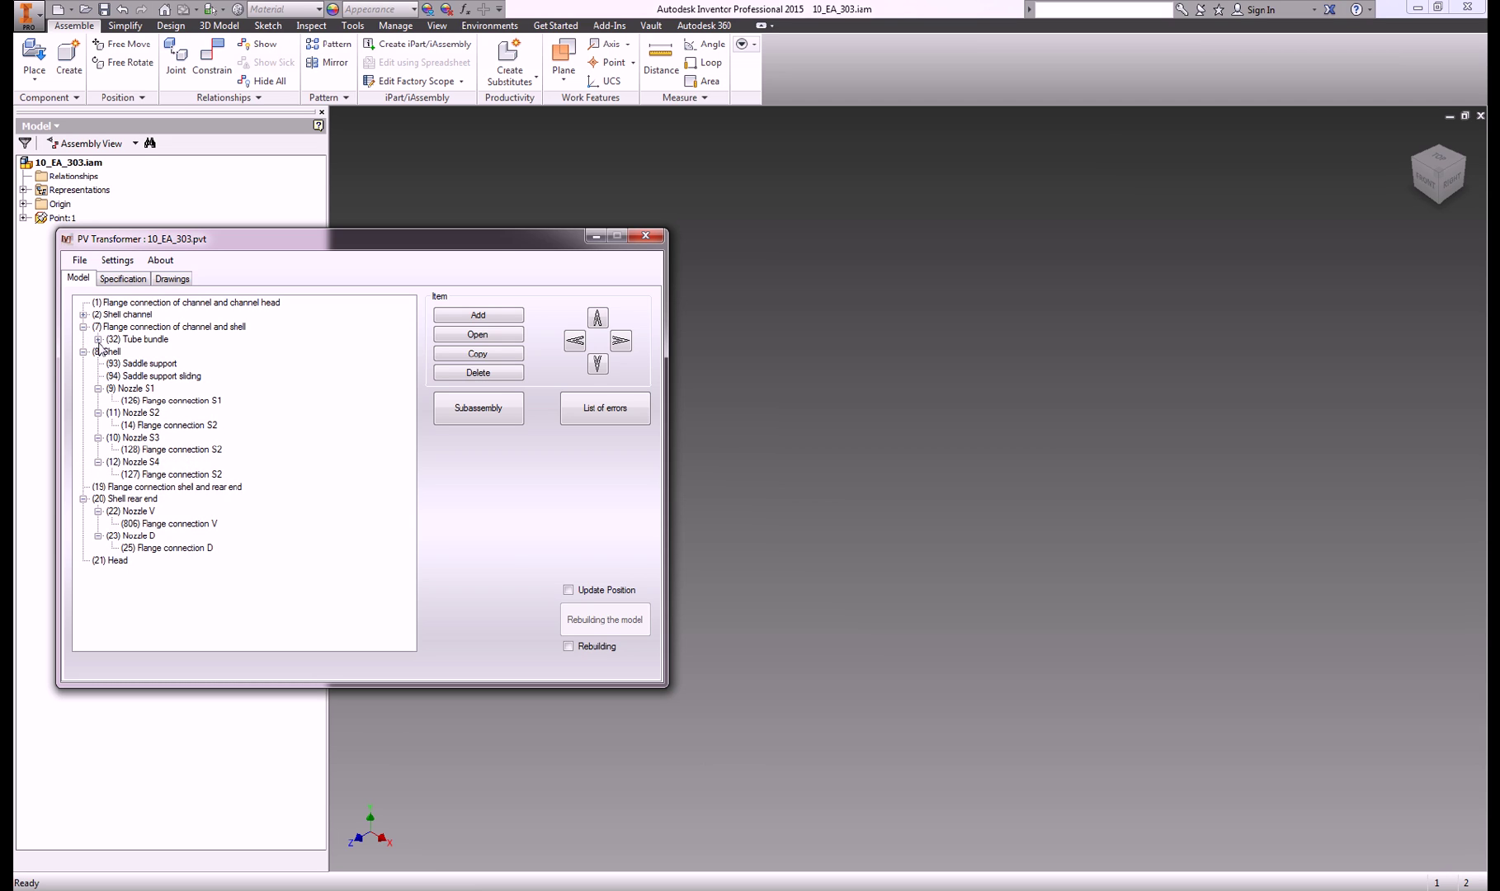
click(84, 315)
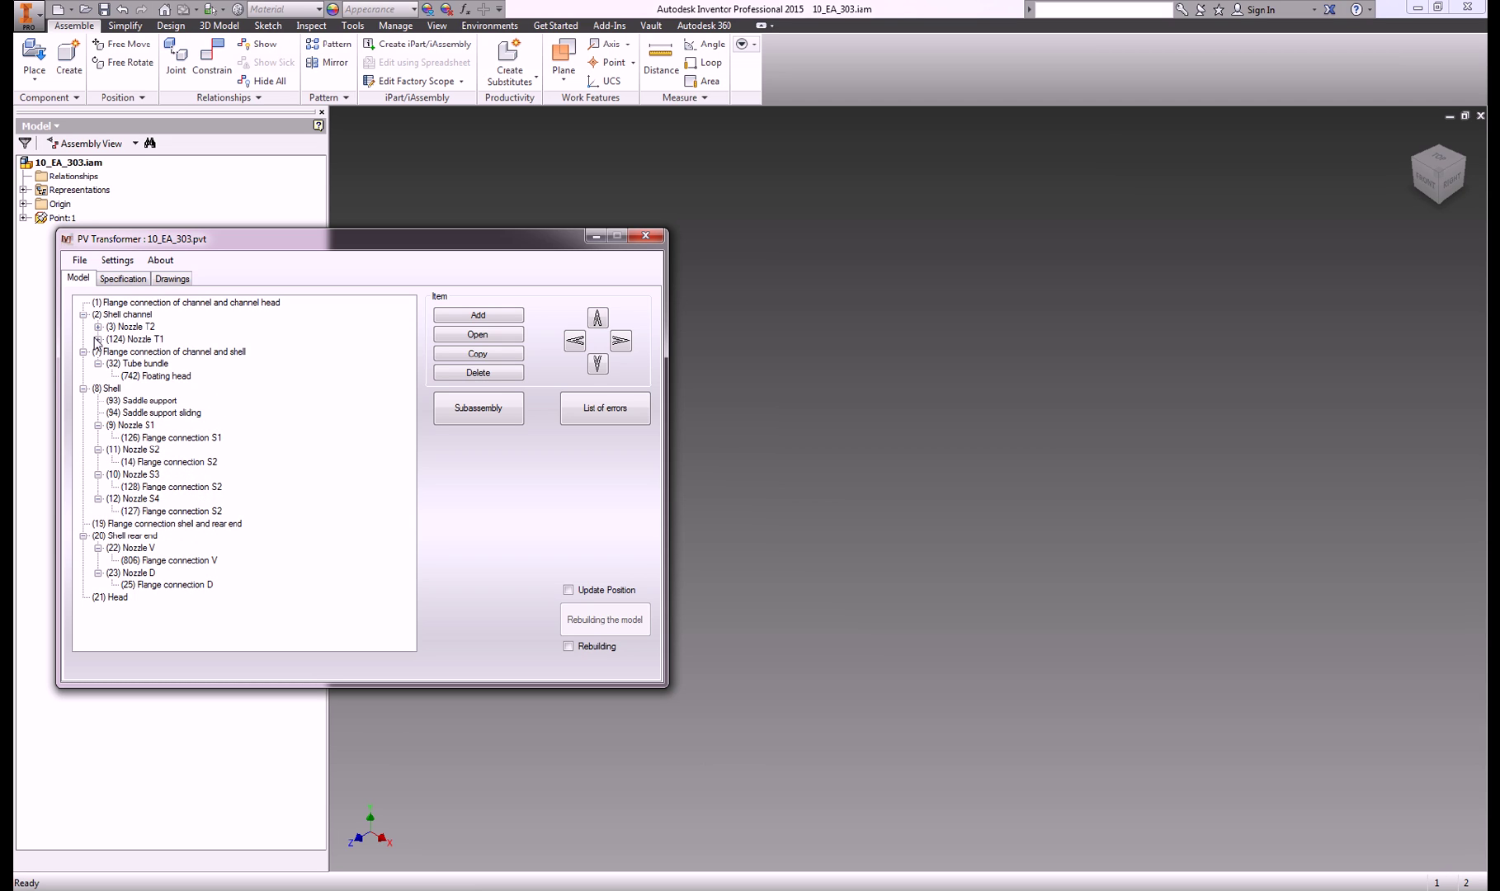
click(98, 339)
click(99, 326)
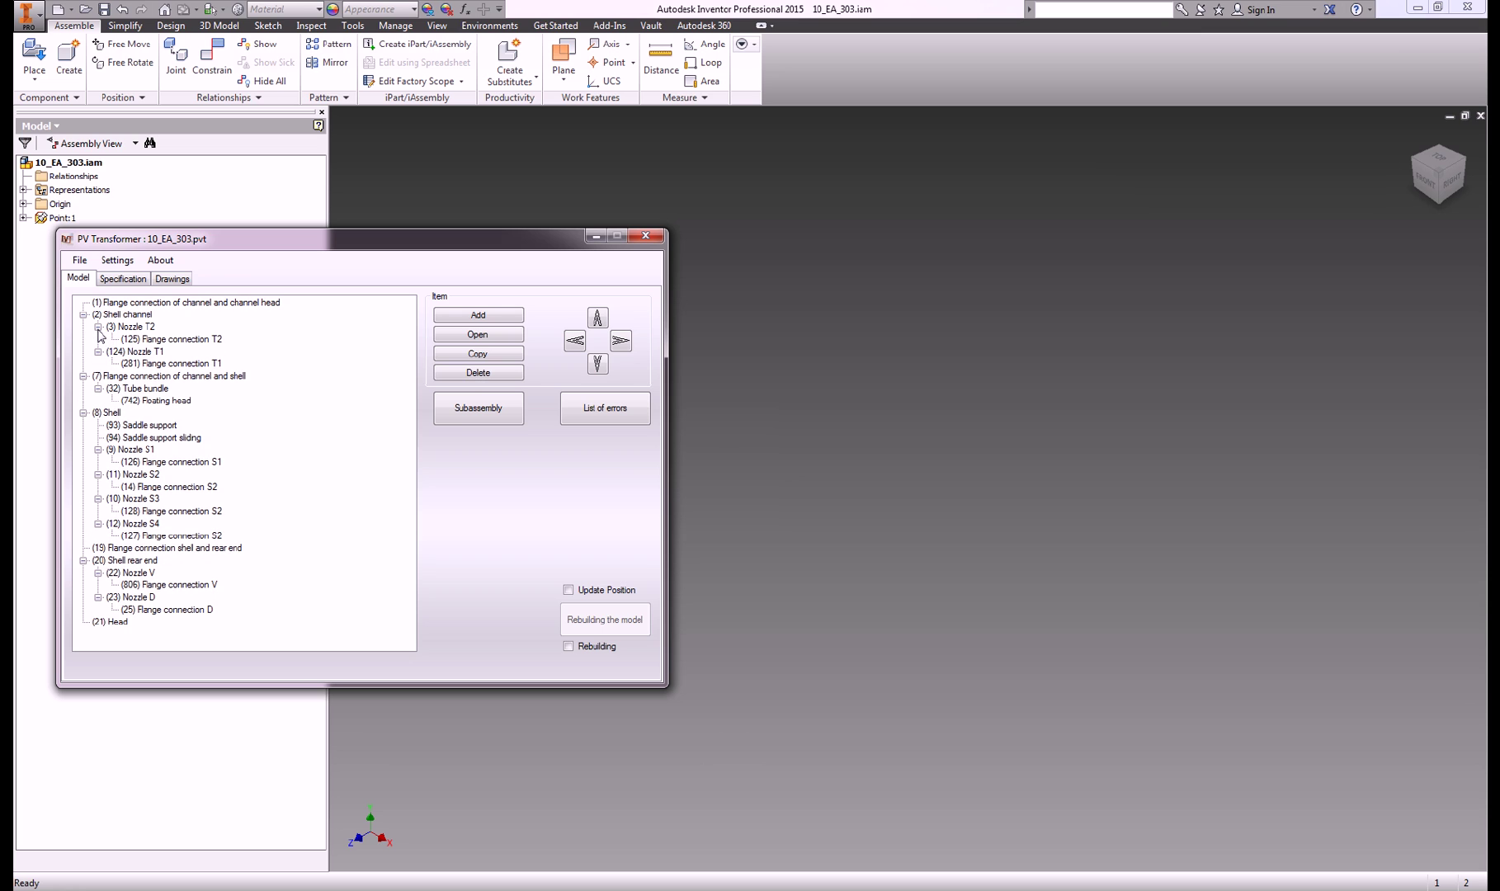
double_click(150, 341)
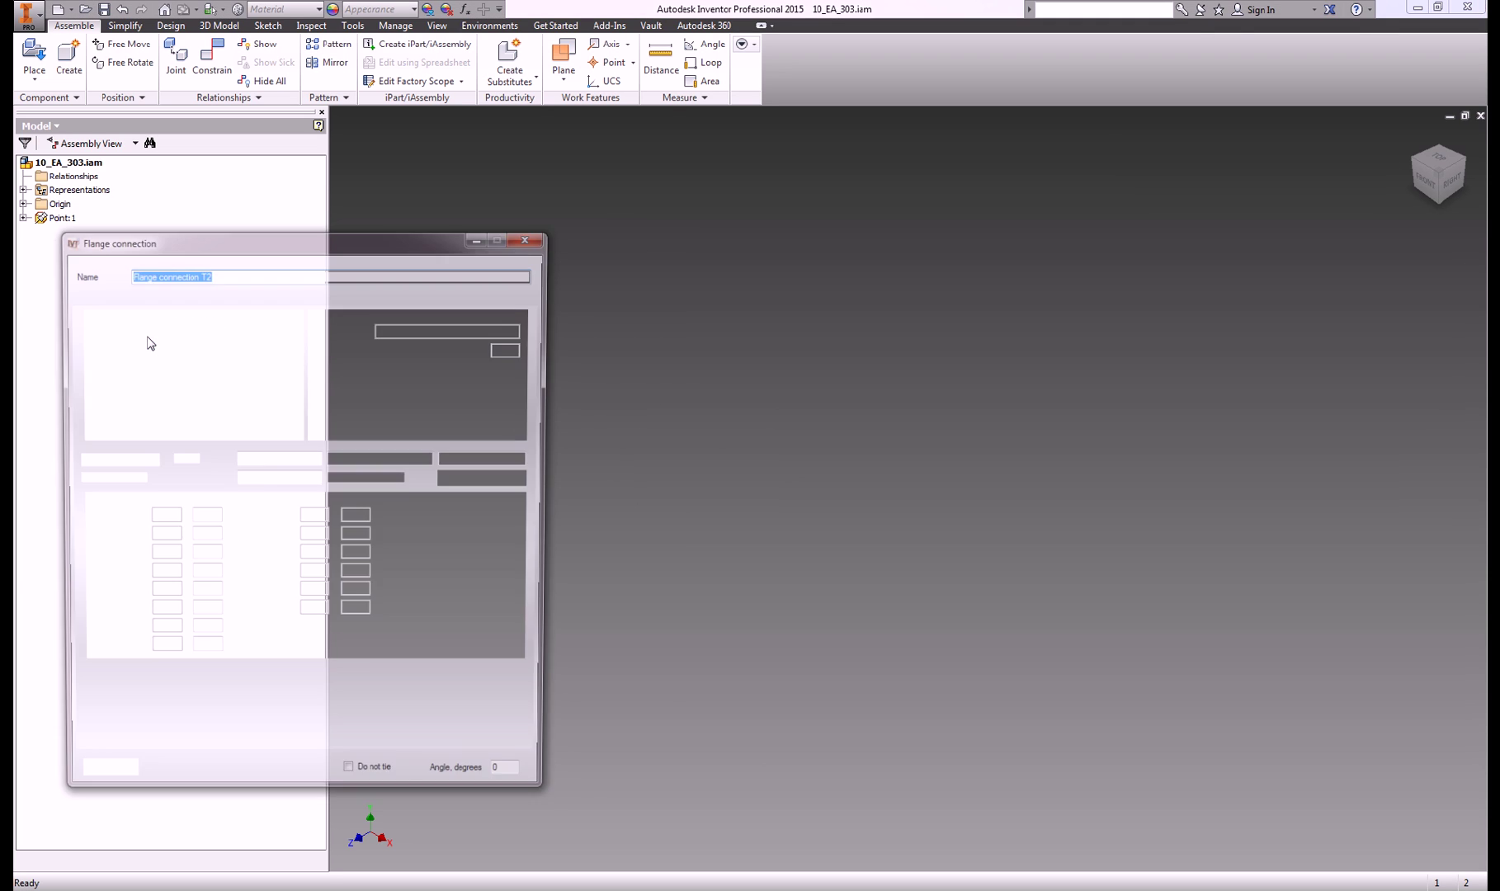
click(183, 336)
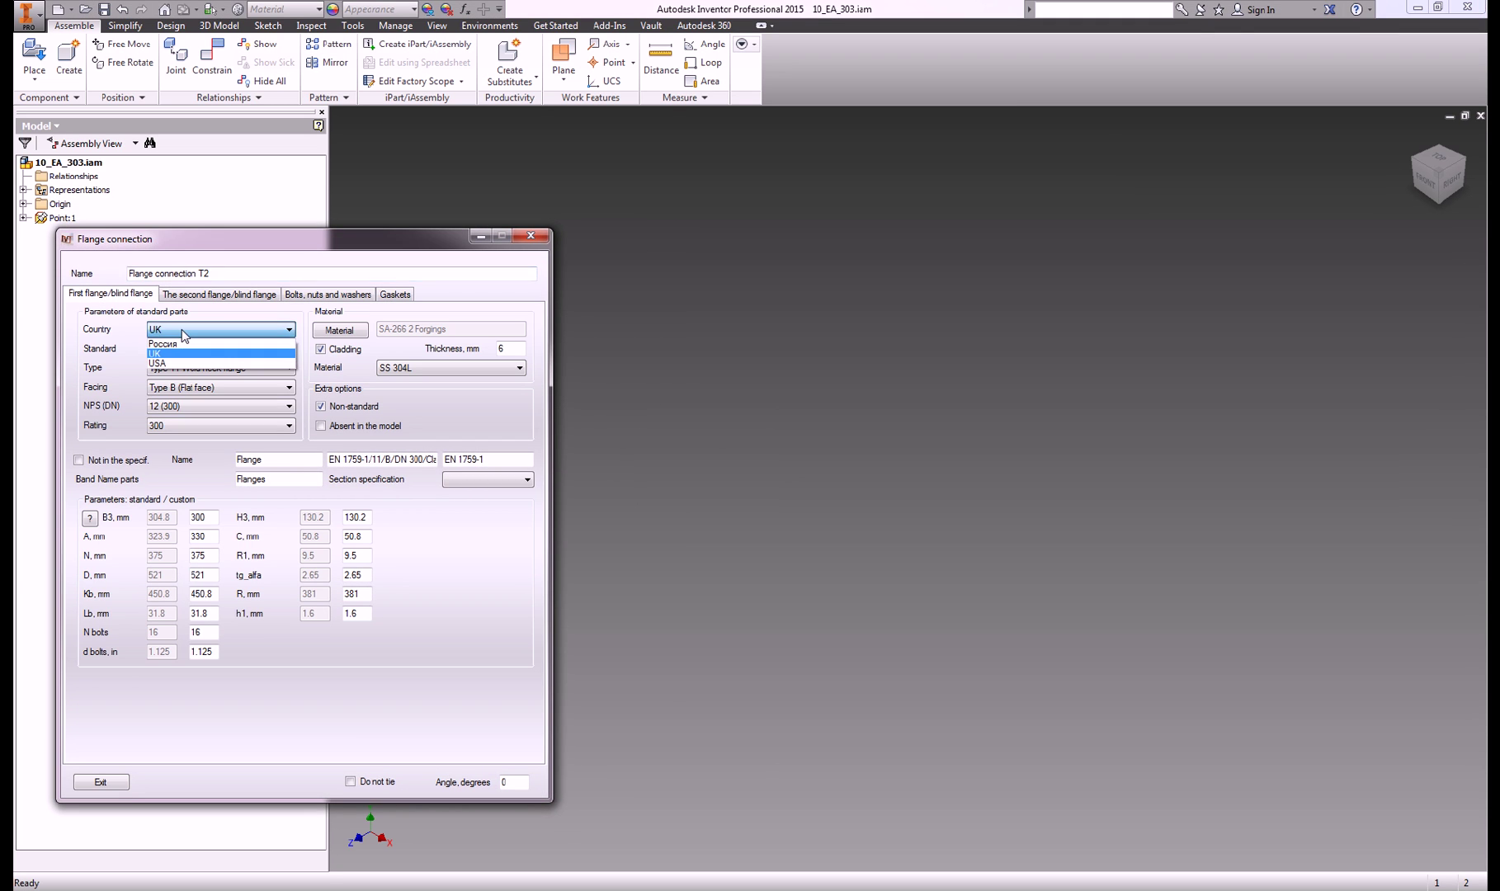
click(184, 350)
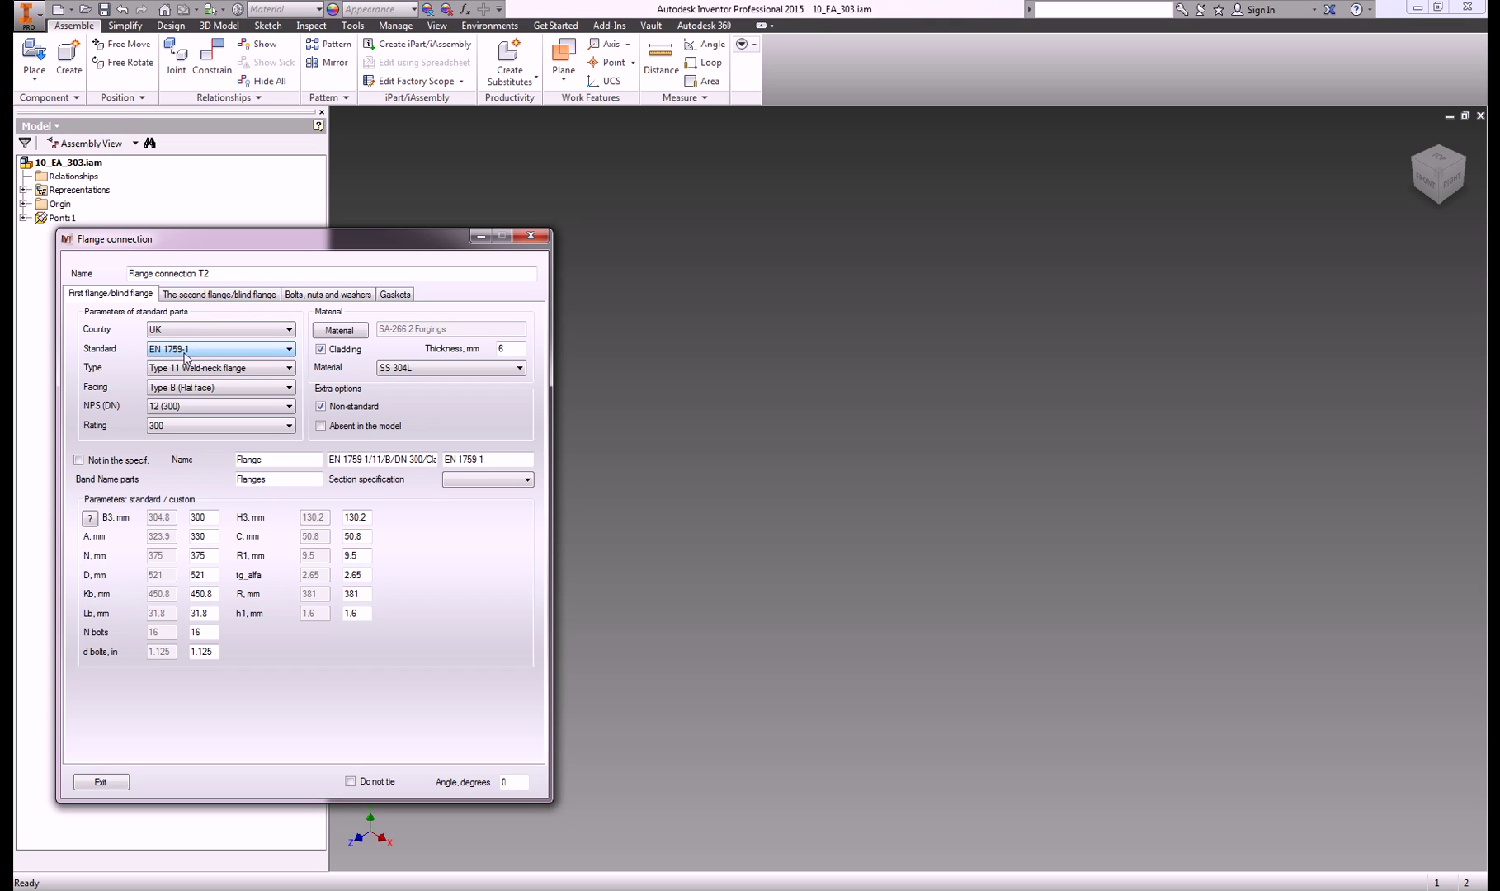
click(191, 369)
click(191, 372)
click(200, 389)
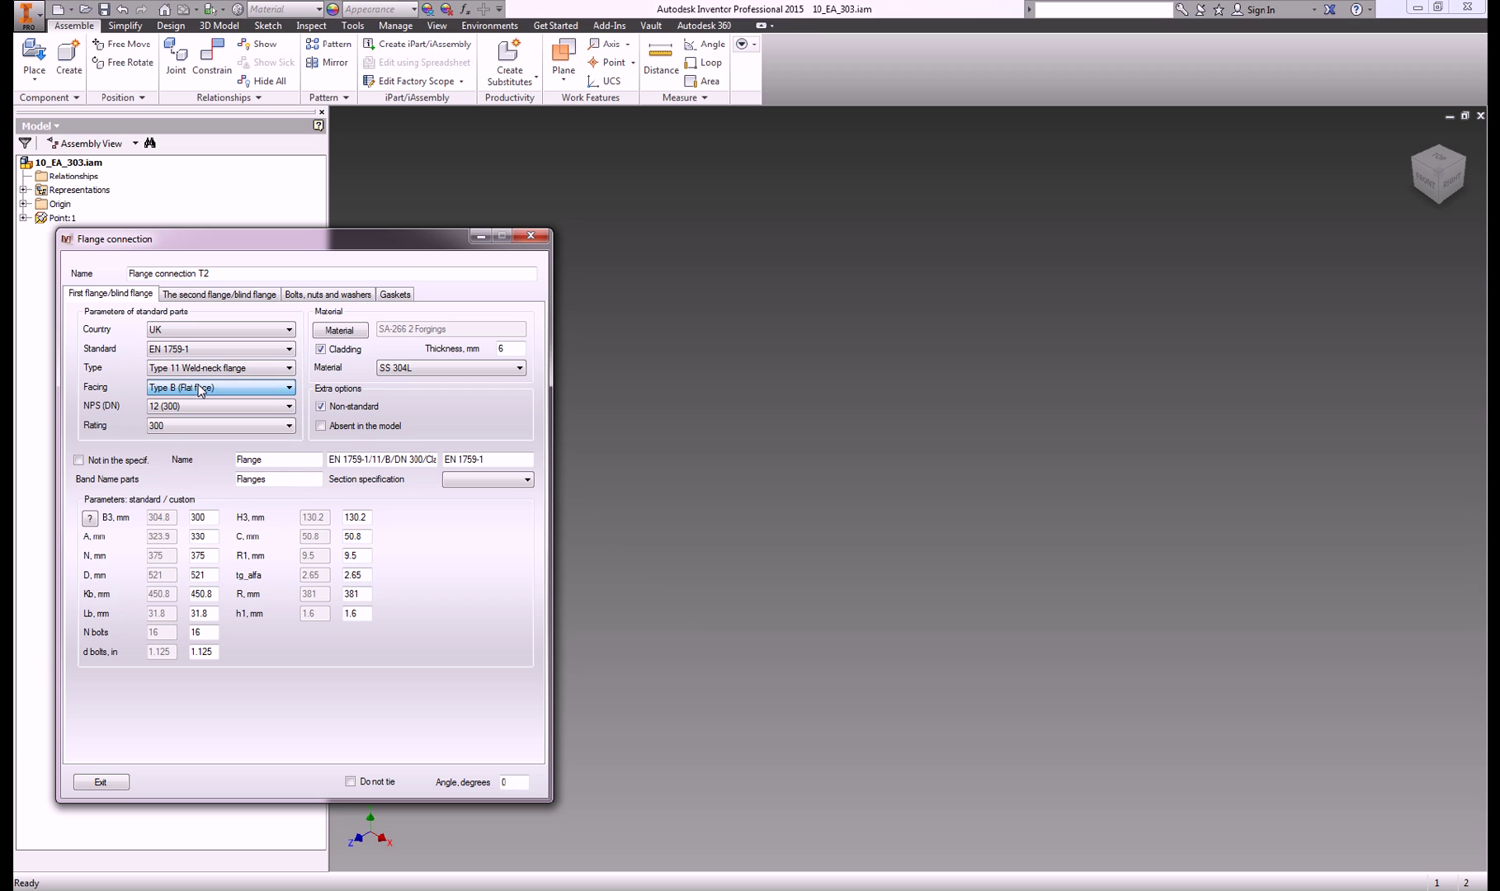
click(204, 406)
click(204, 408)
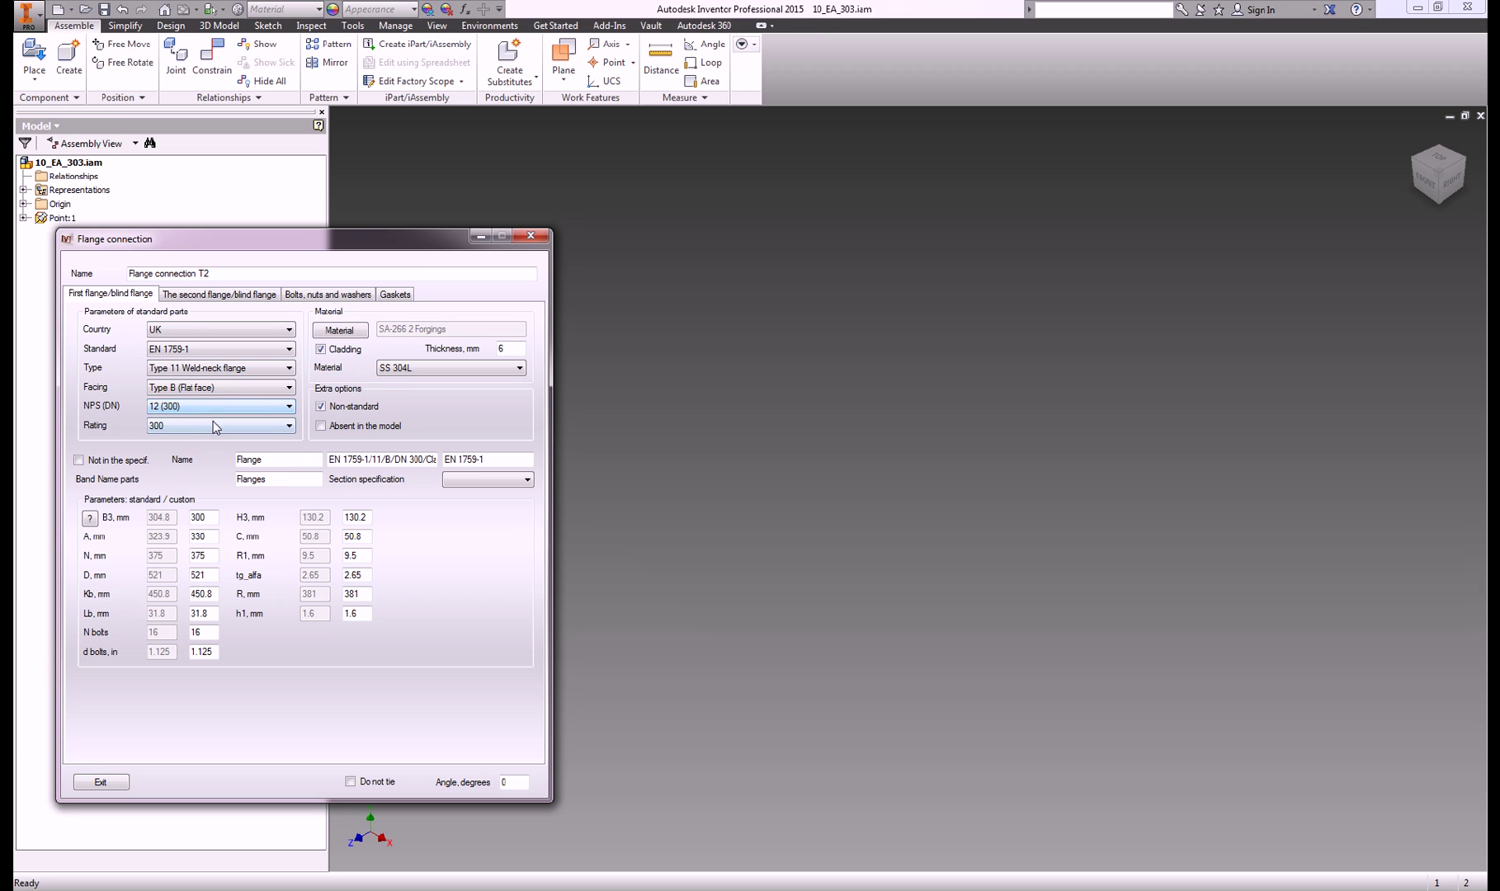
click(215, 427)
click(216, 425)
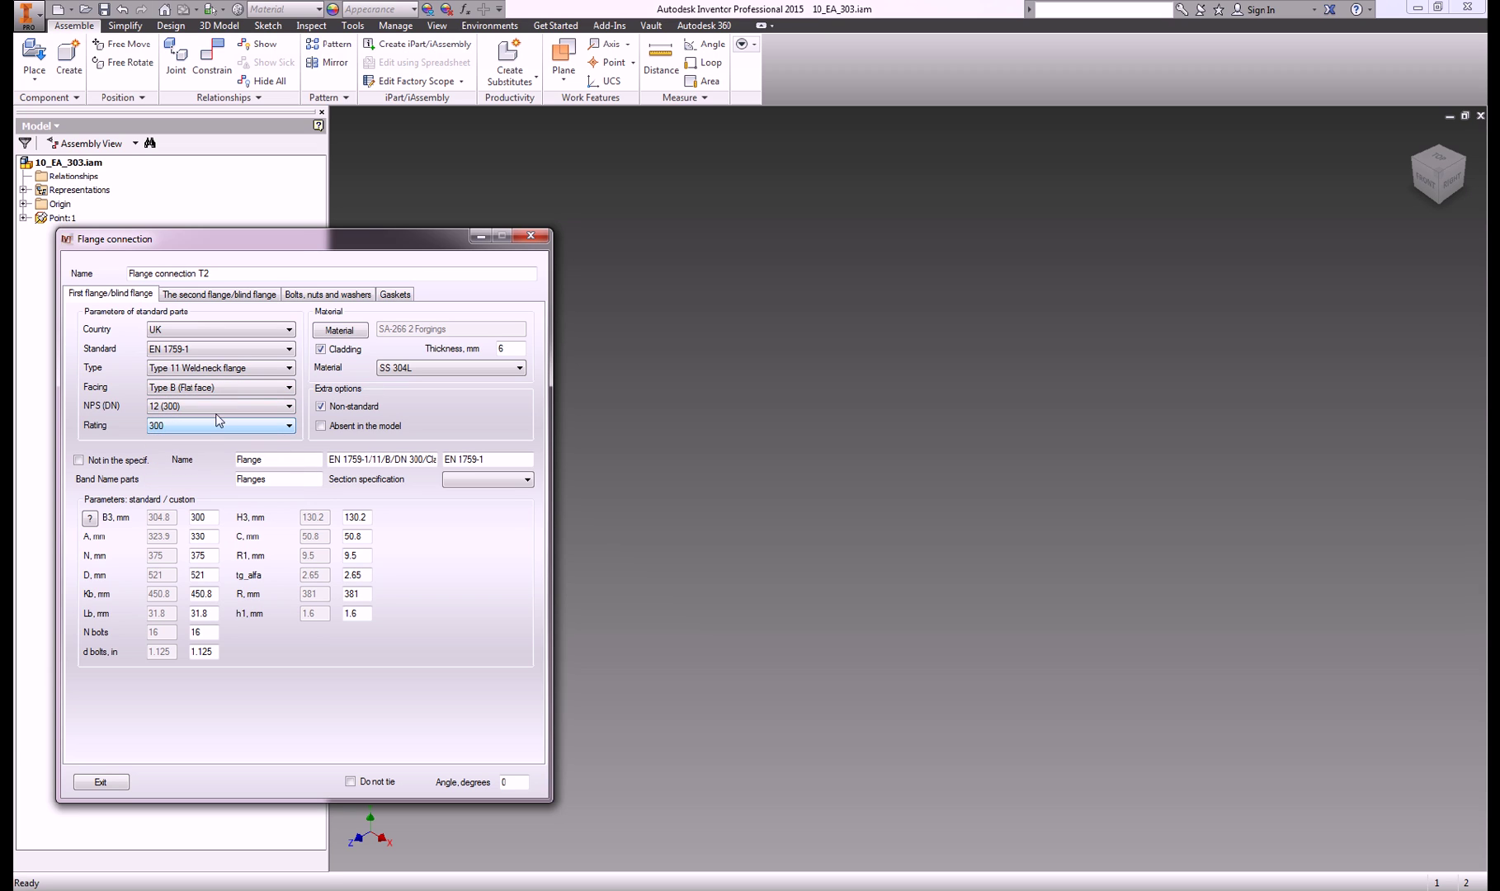
click(193, 296)
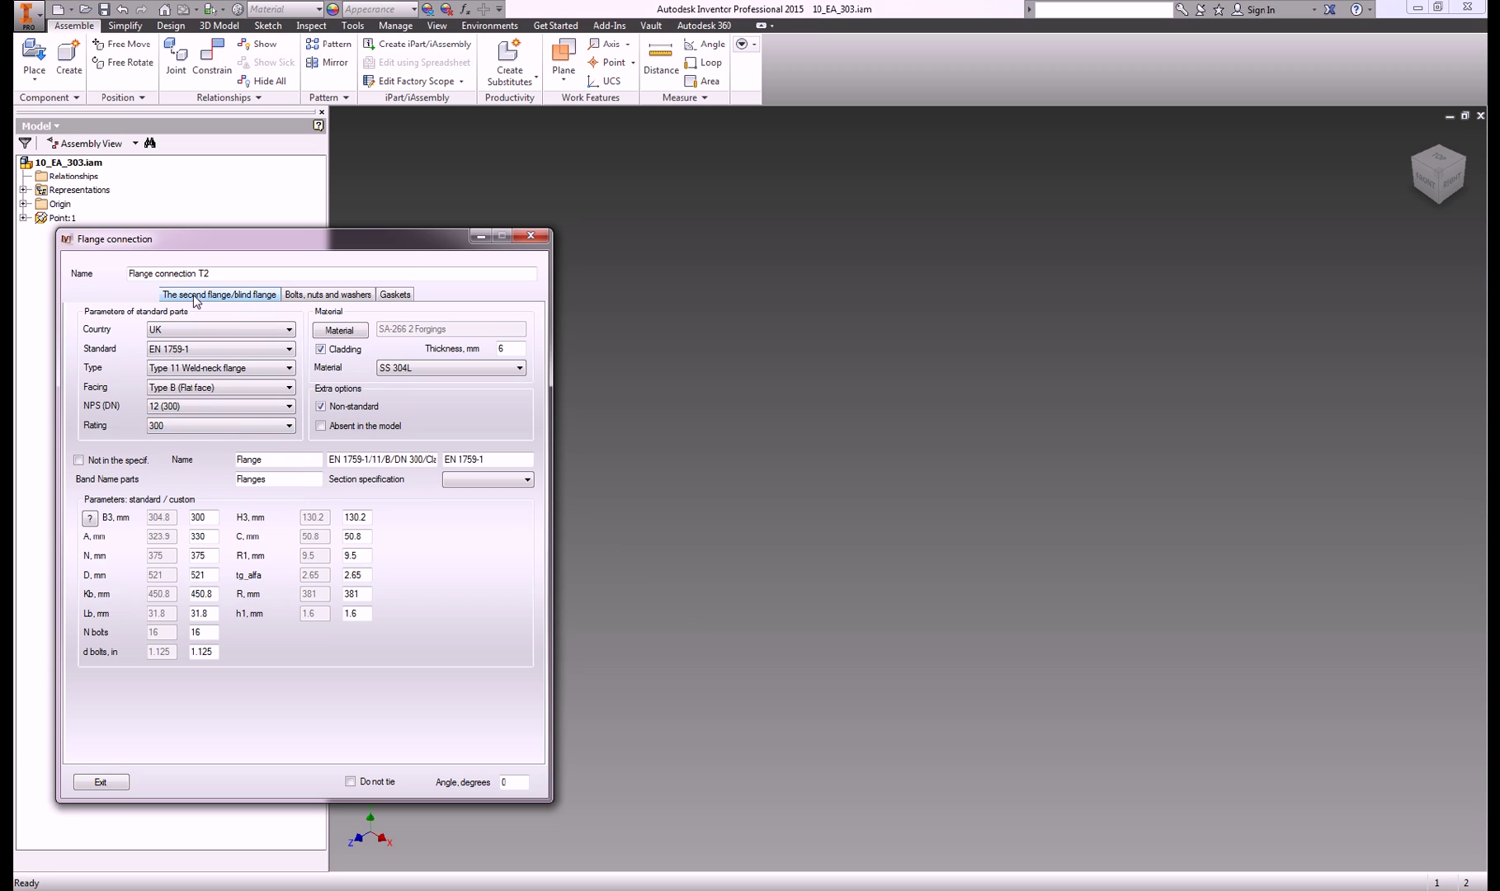
click(302, 294)
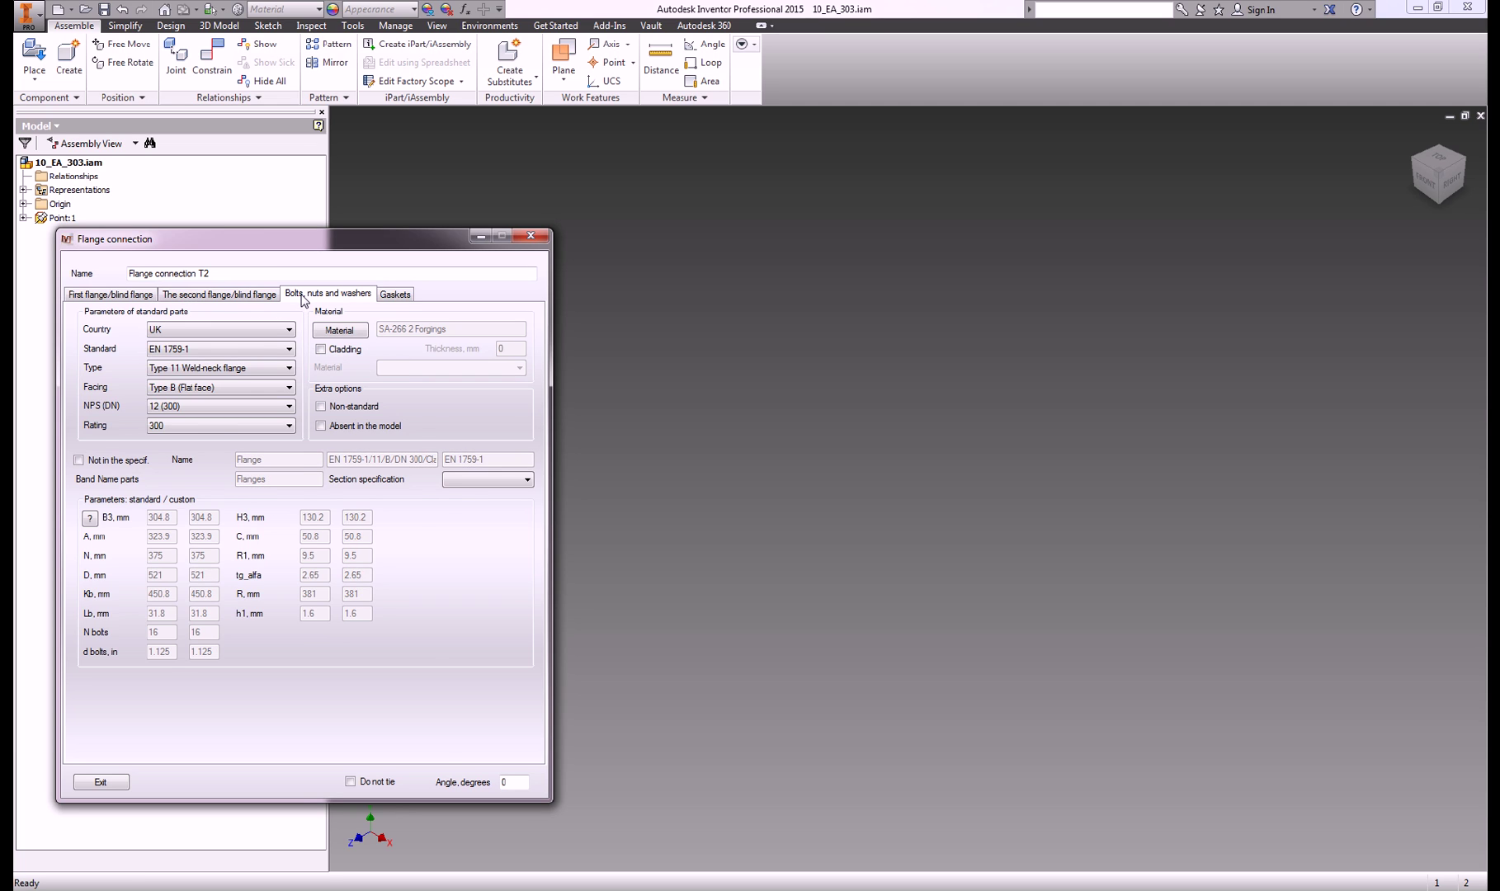
click(396, 295)
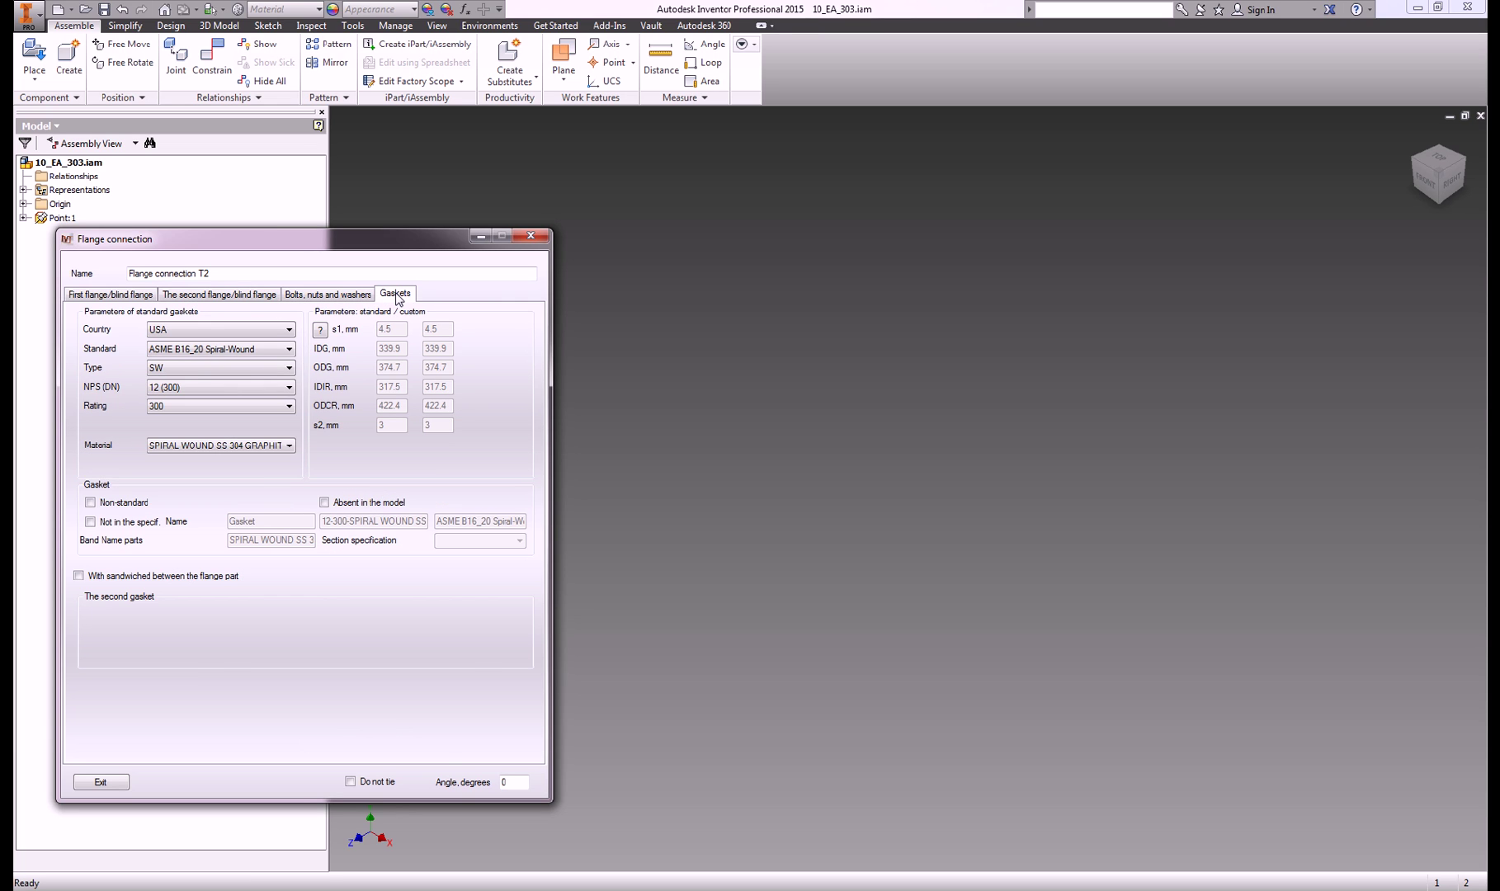
click(530, 238)
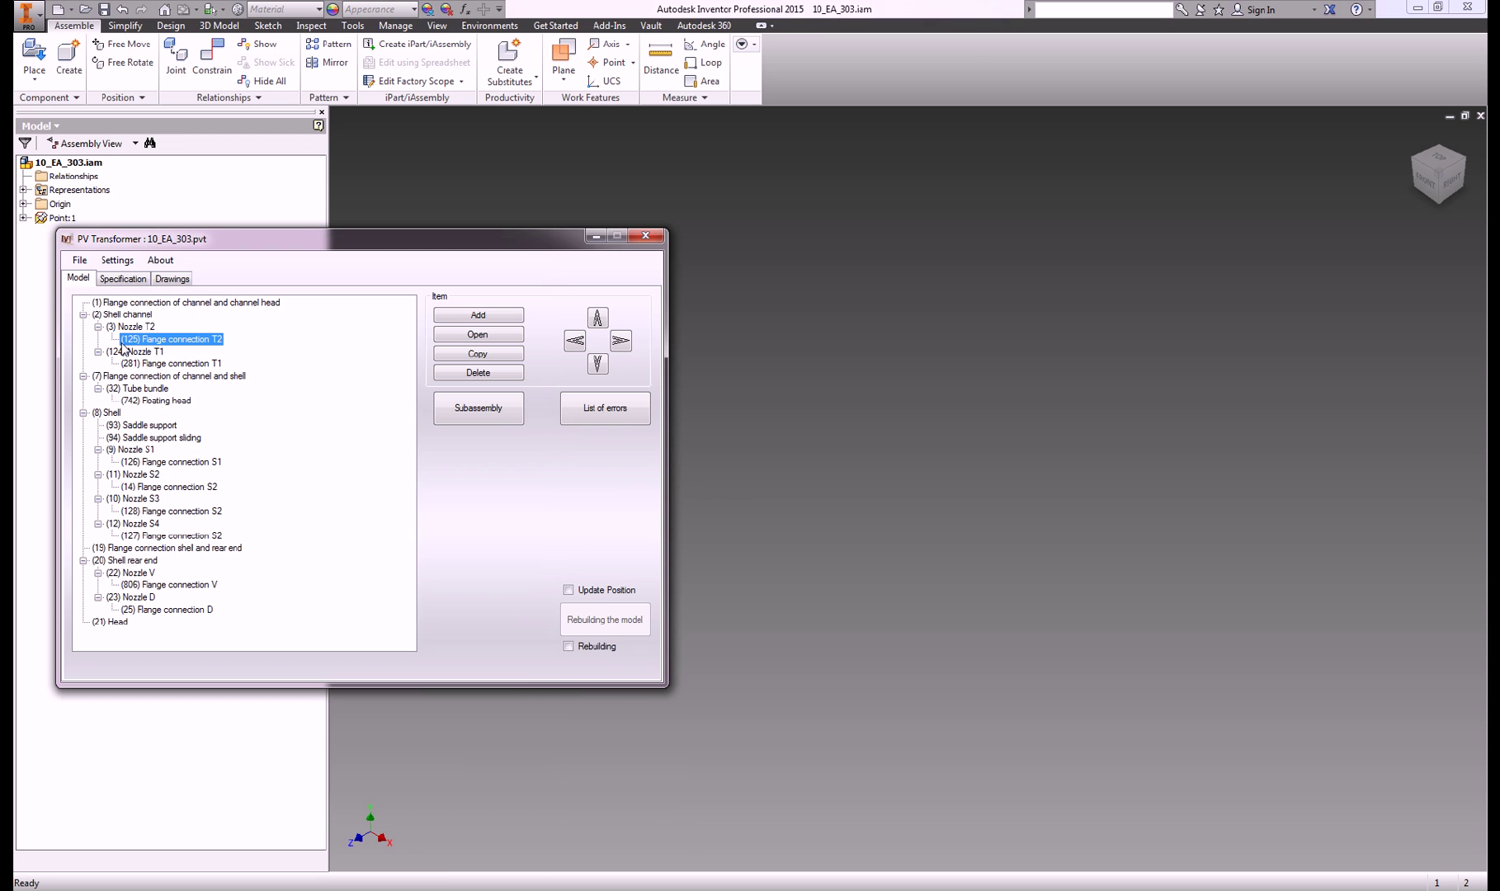
double_click(141, 390)
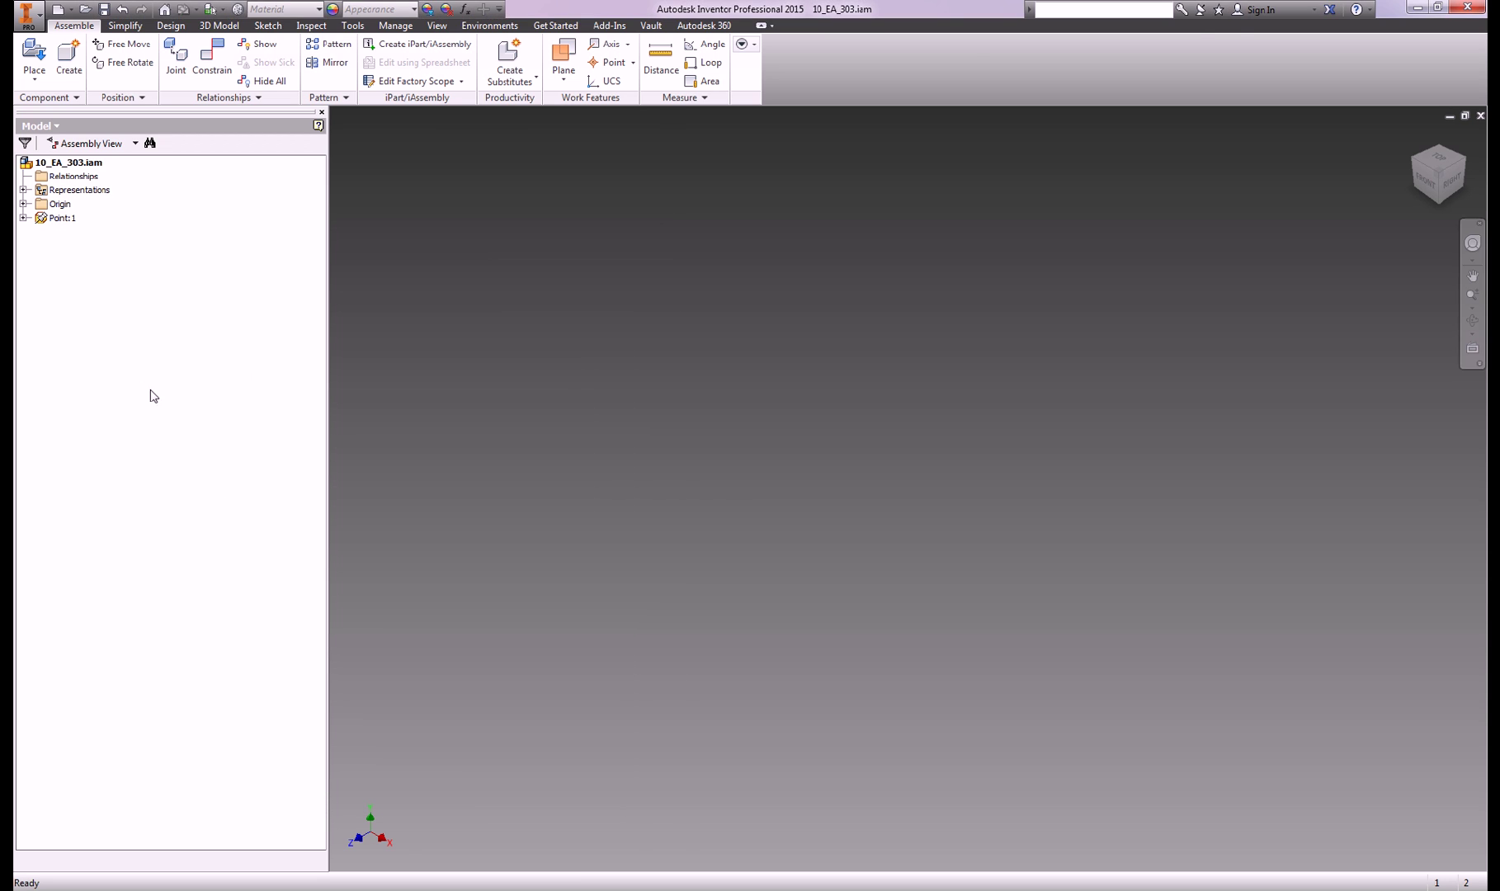
click(209, 296)
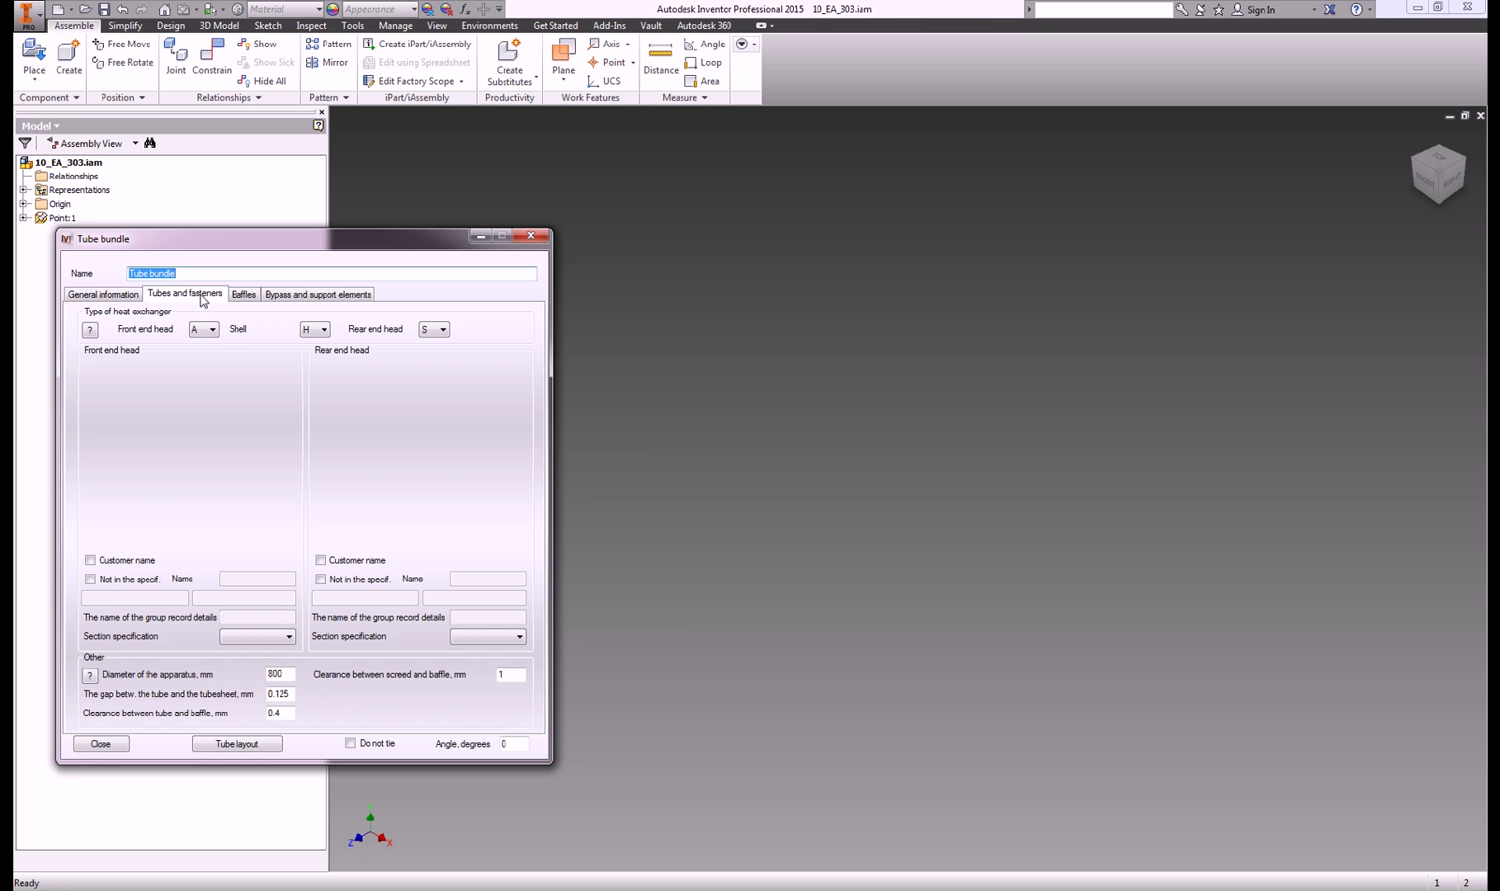
click(244, 295)
scroll(537, 354, down, 1)
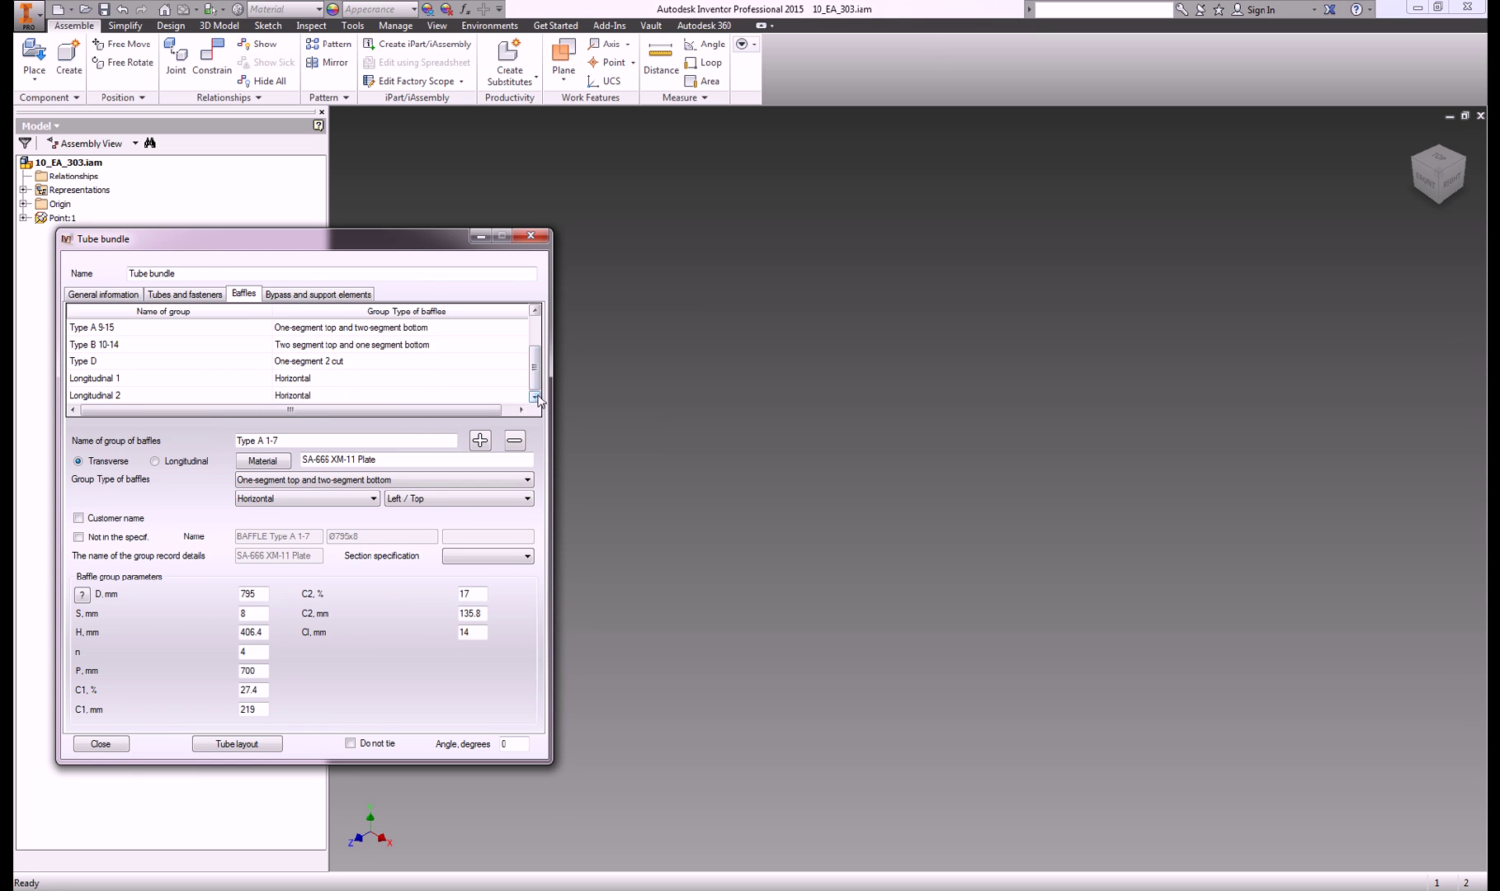
click(340, 296)
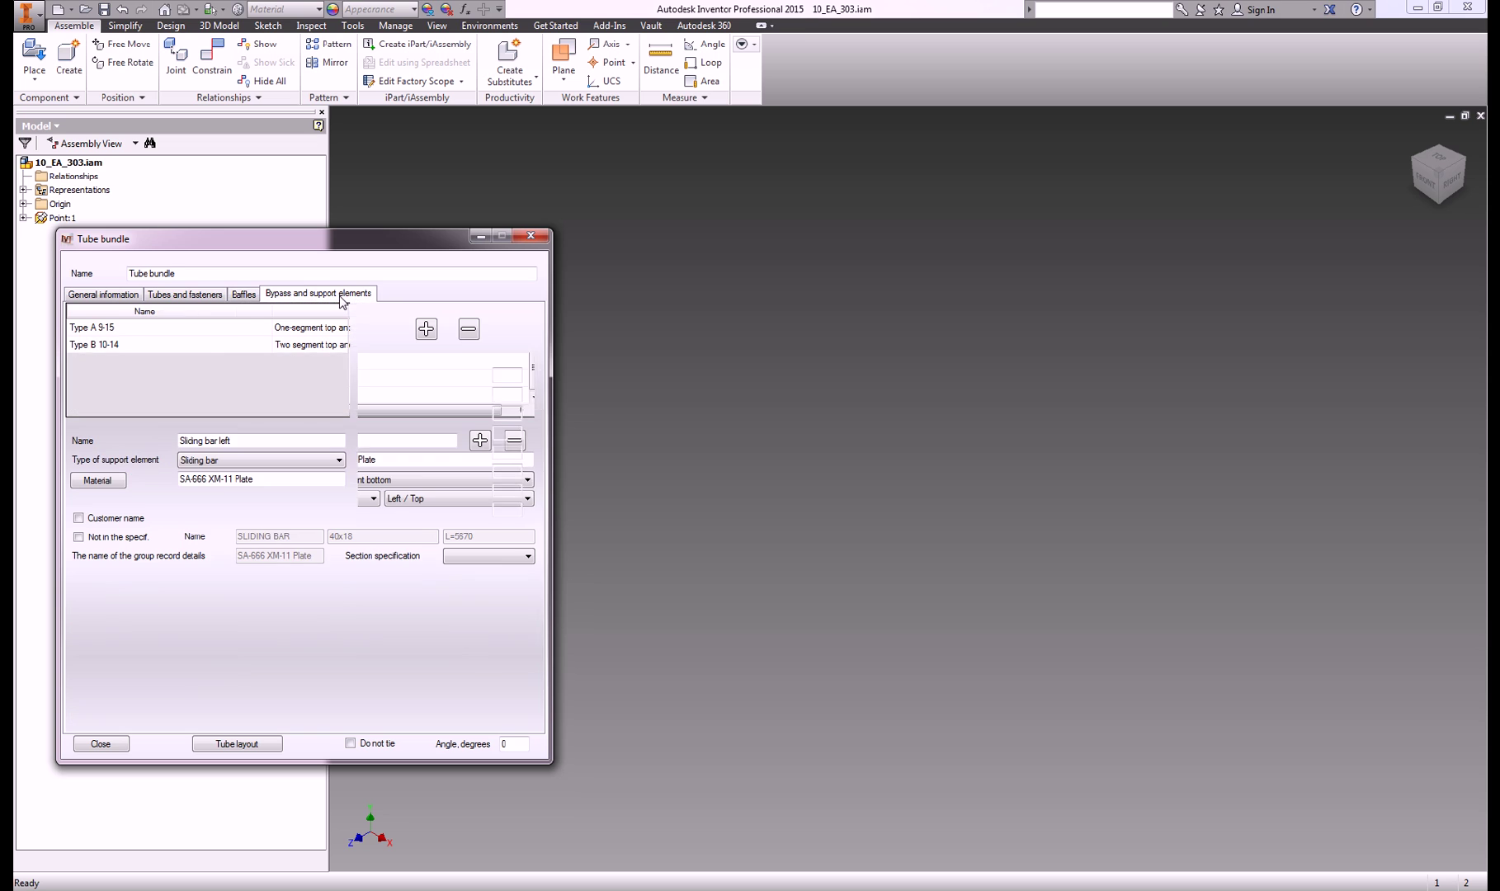
click(238, 750)
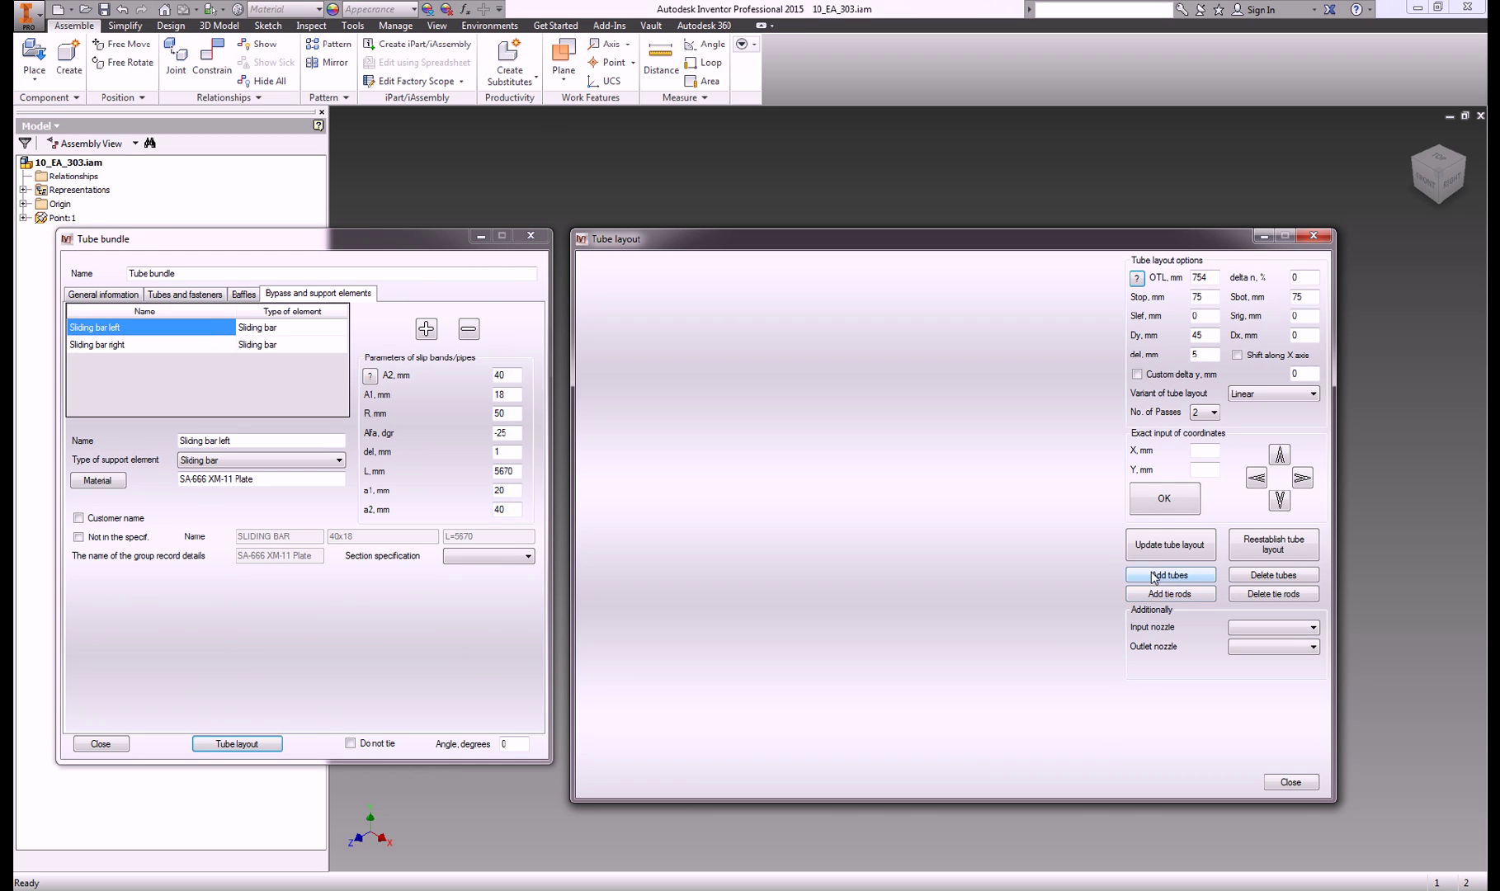
click(1160, 546)
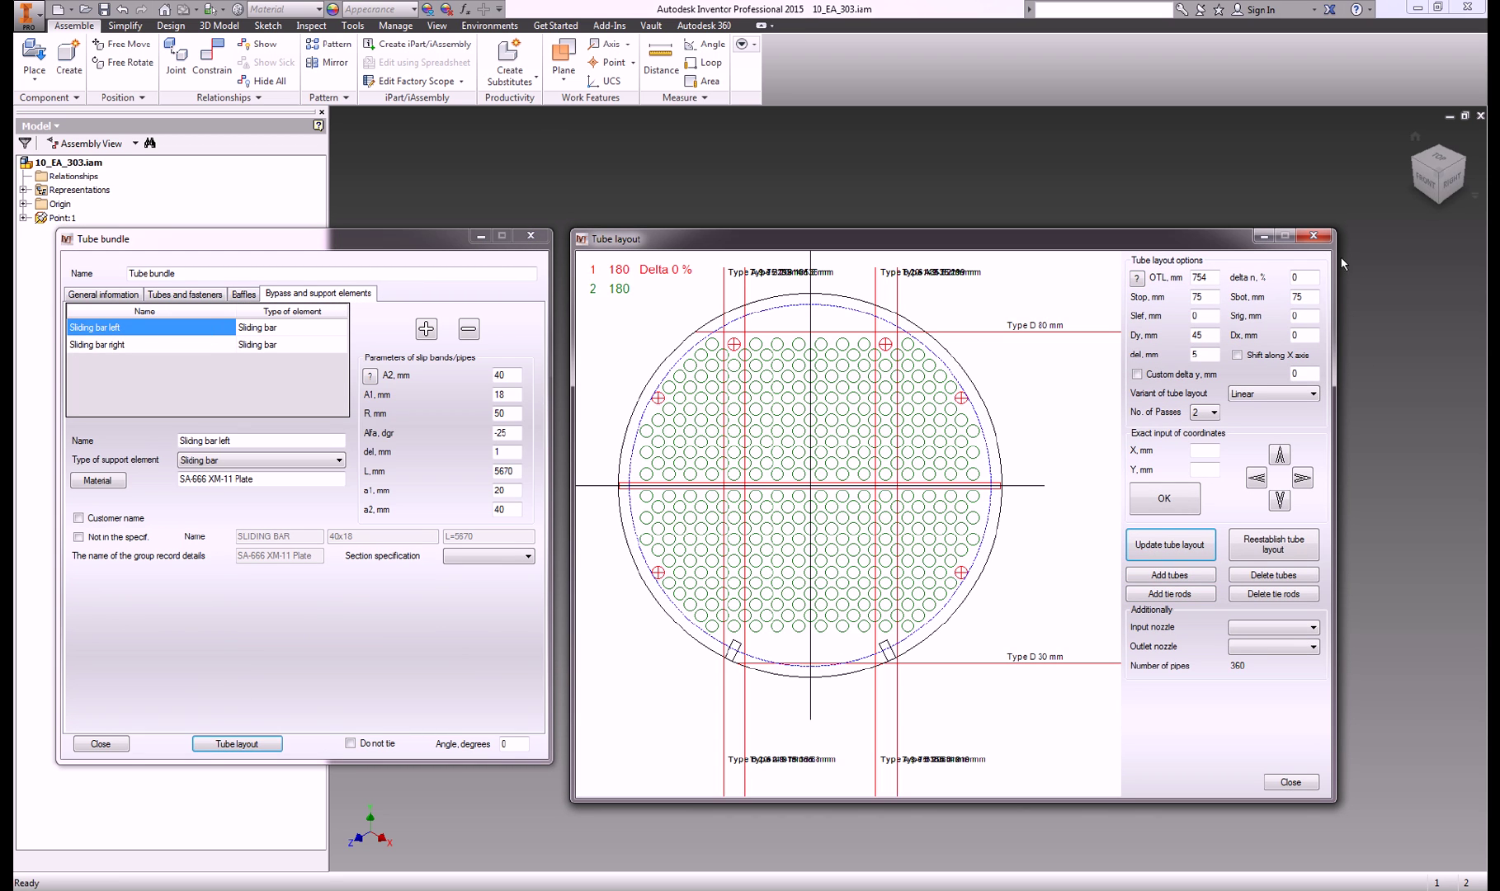
click(1315, 237)
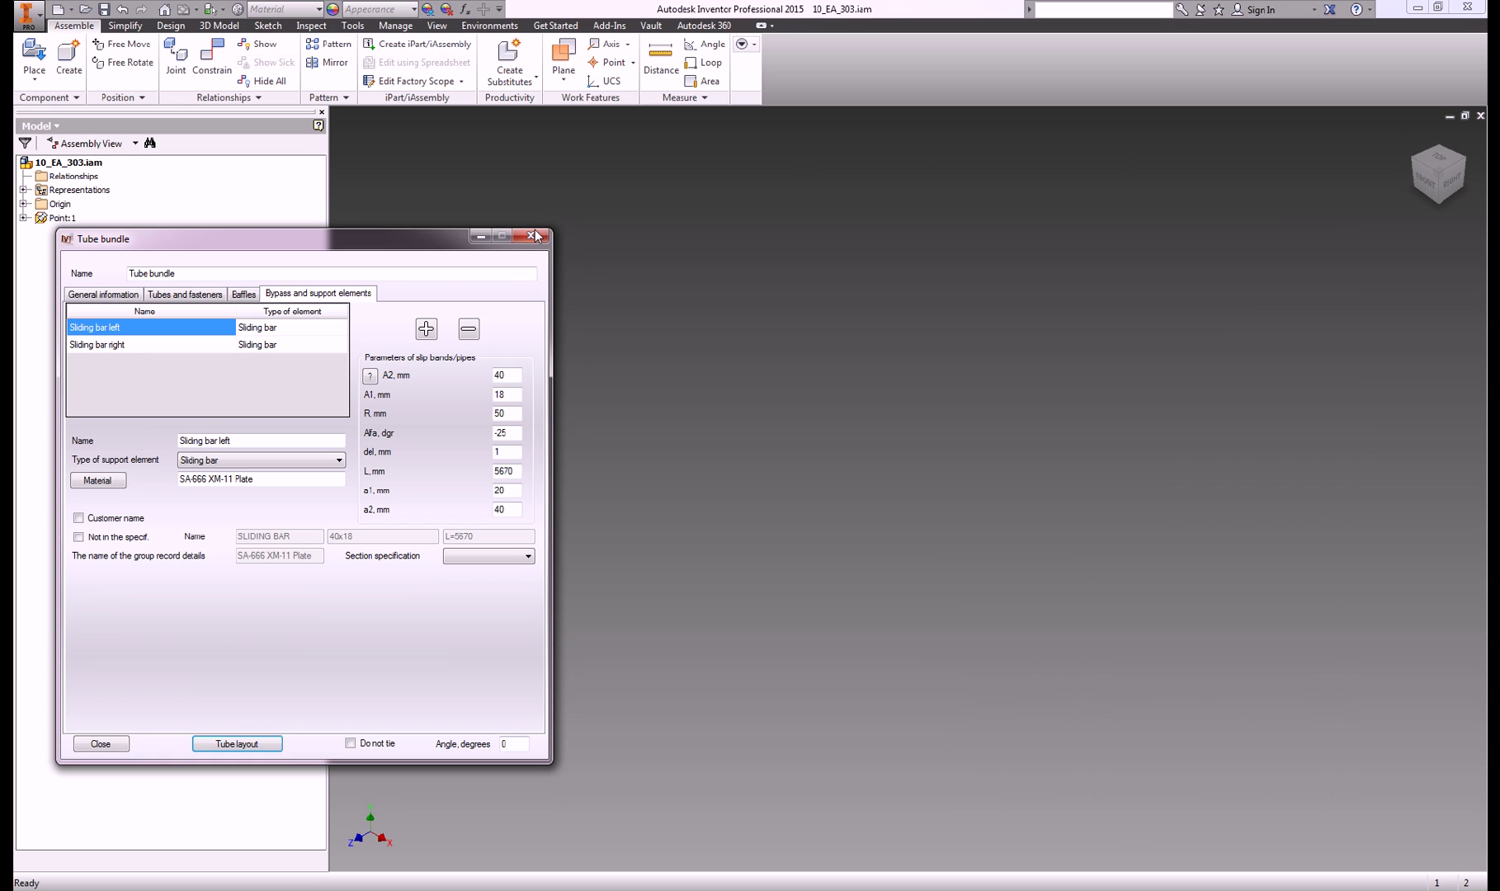
click(535, 235)
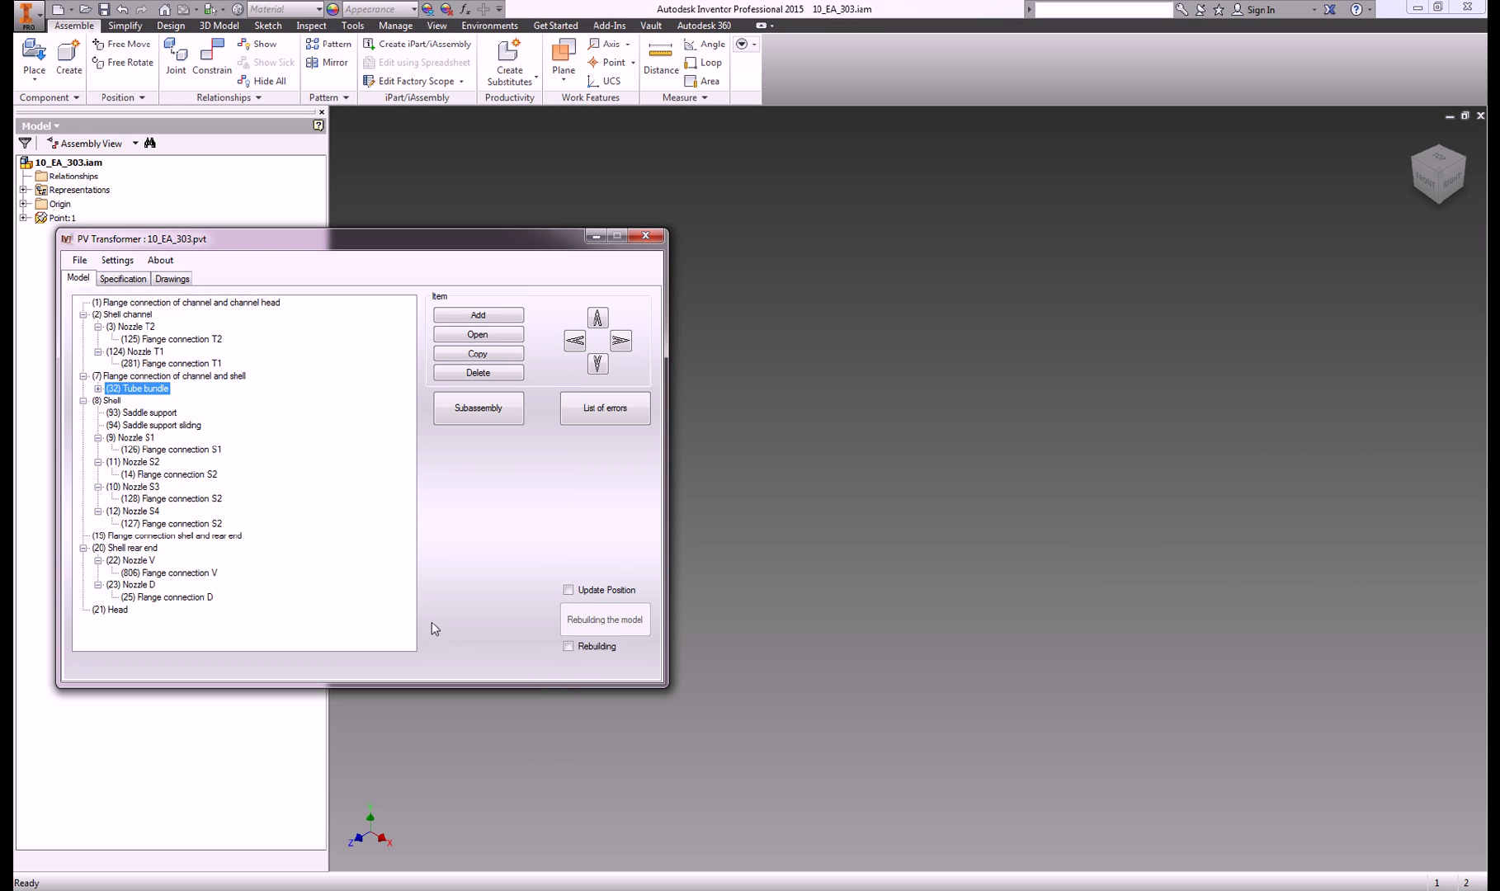
Enable Rebuilding, rebuild the heat-exchanger model and move the add-in window aside
click(605, 649)
click(619, 621)
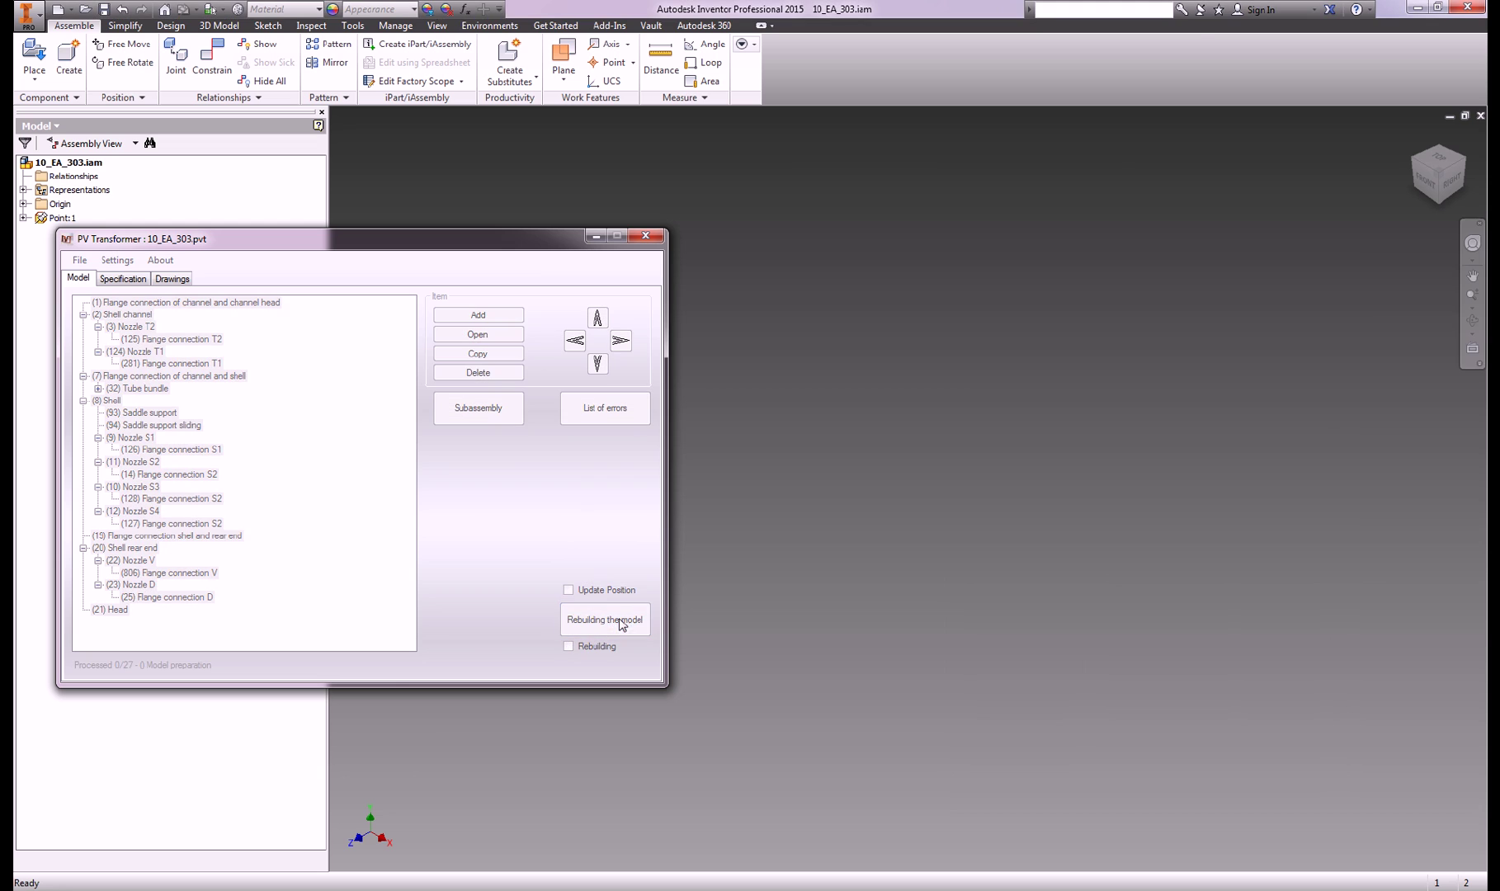
mouse_move(538, 248)
mouse_down()
mouse_move(516, 426)
mouse_move(500, 445)
mouse_up()
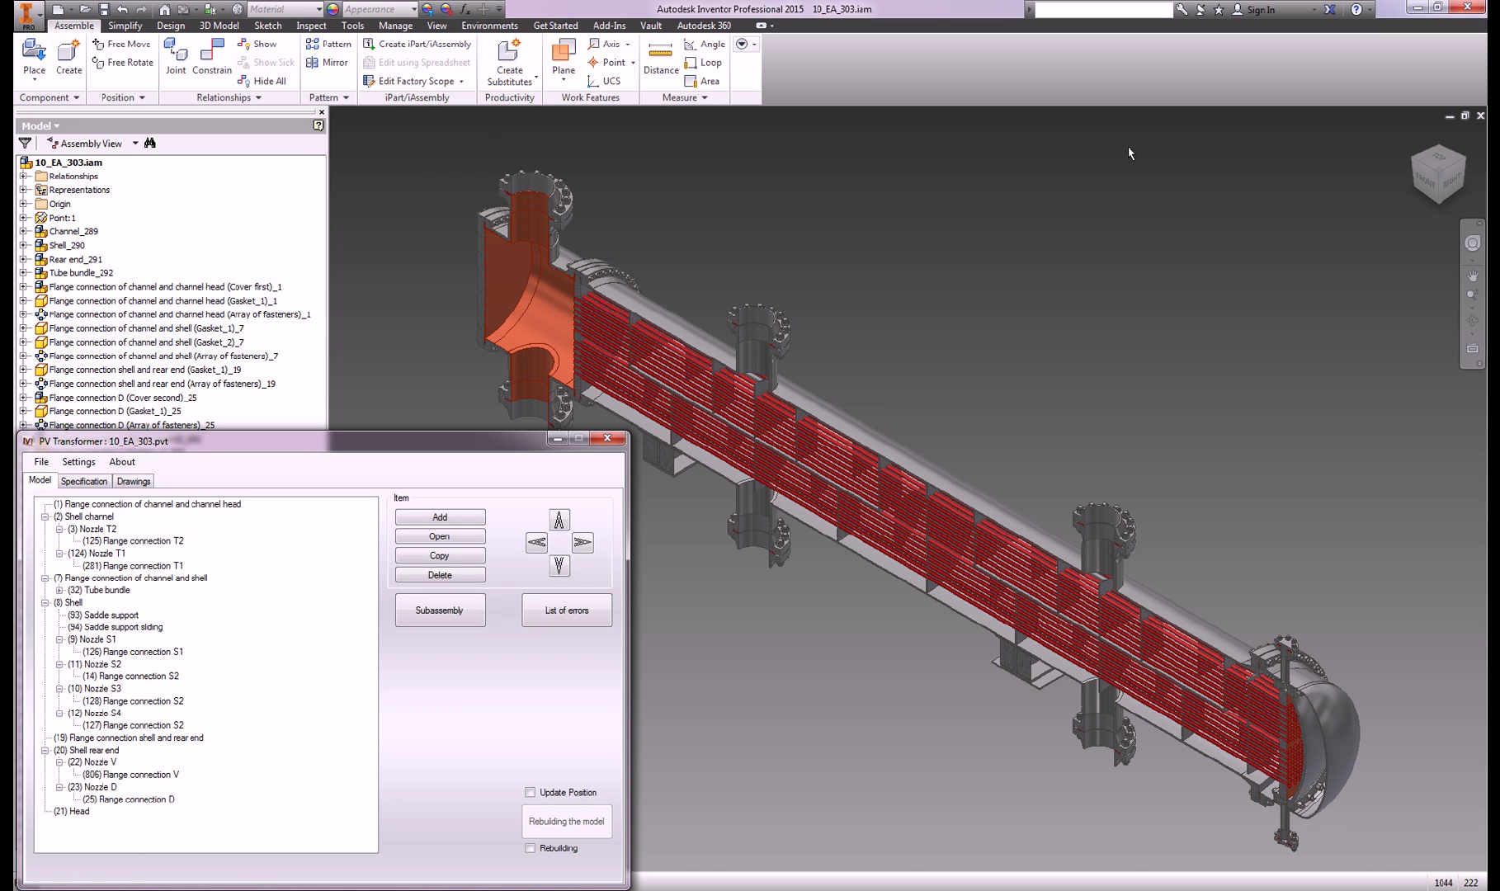
click(1426, 182)
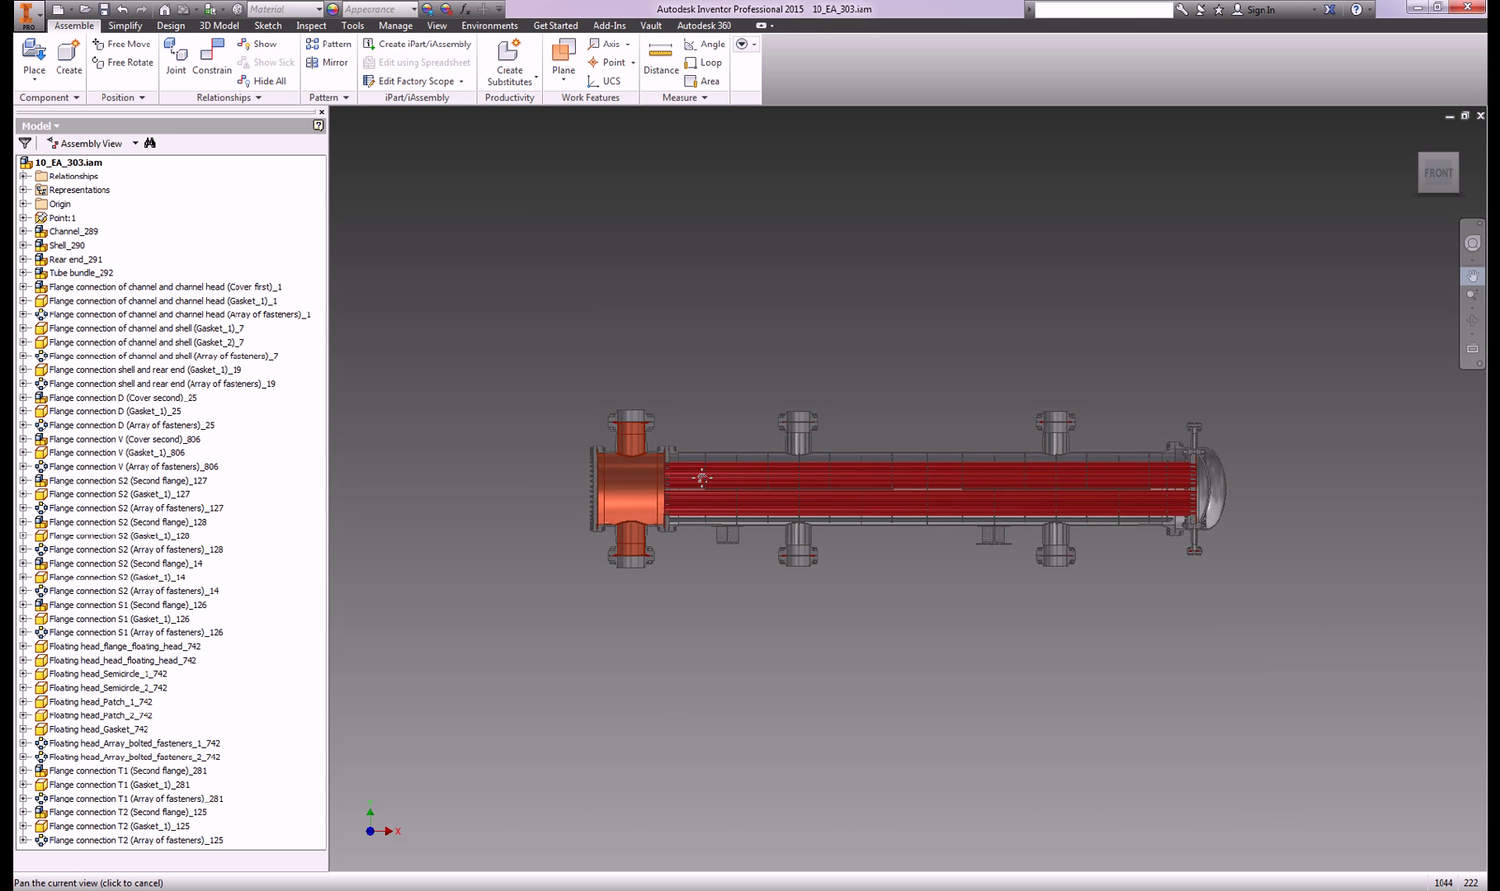
scroll(593, 443, up, 2)
scroll(593, 444, up, 4)
scroll(538, 443, up, 2)
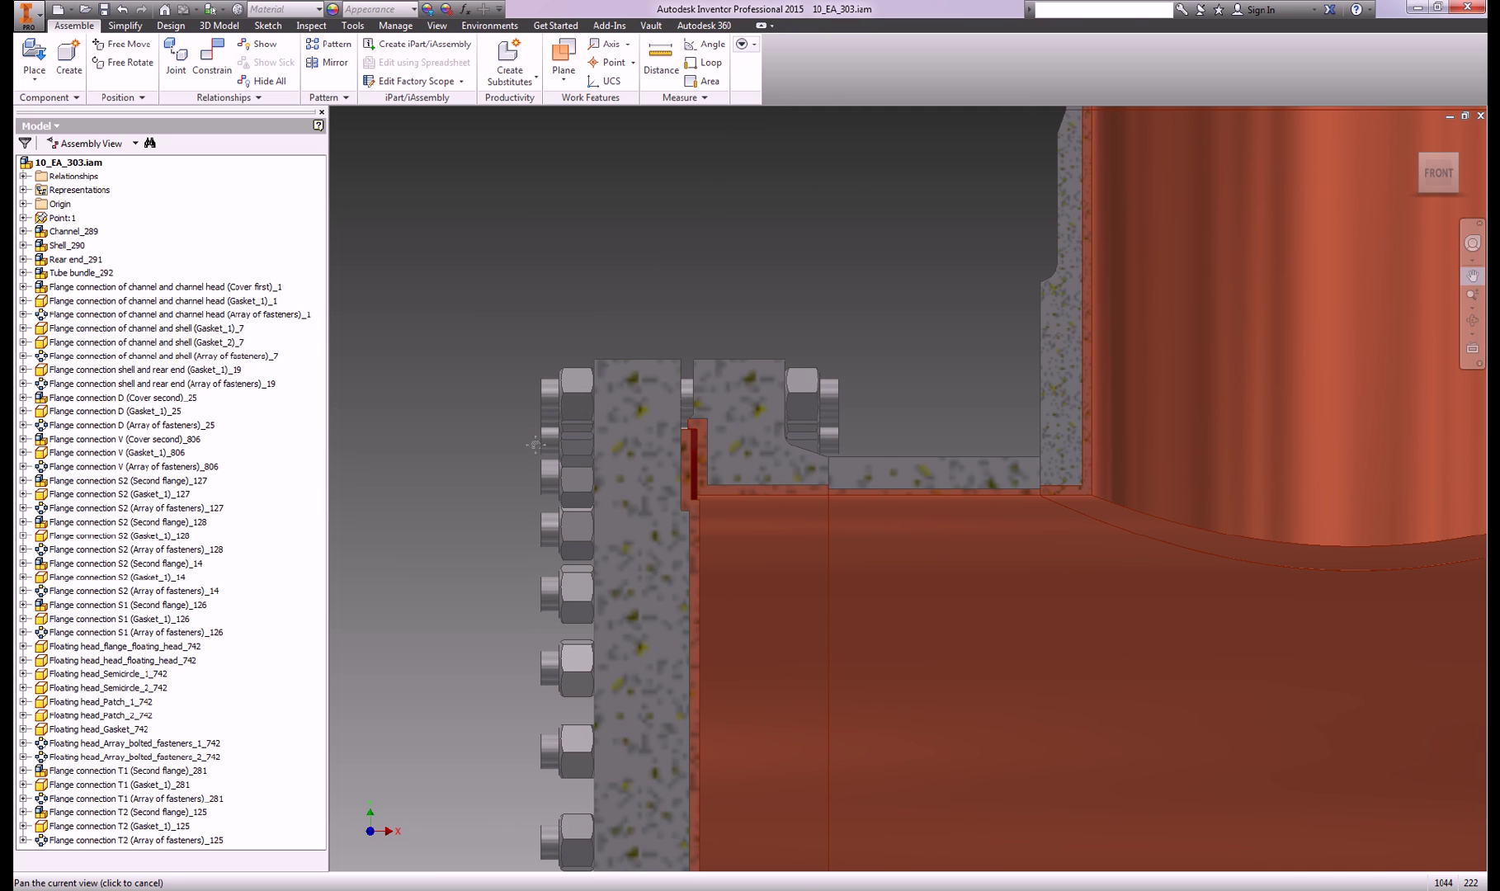
mouse_move(993, 356)
mouse_down()
mouse_move(938, 267)
mouse_move(729, 600)
mouse_move(612, 572)
mouse_up()
mouse_move(1145, 358)
mouse_down()
mouse_move(738, 362)
mouse_move(714, 385)
mouse_up()
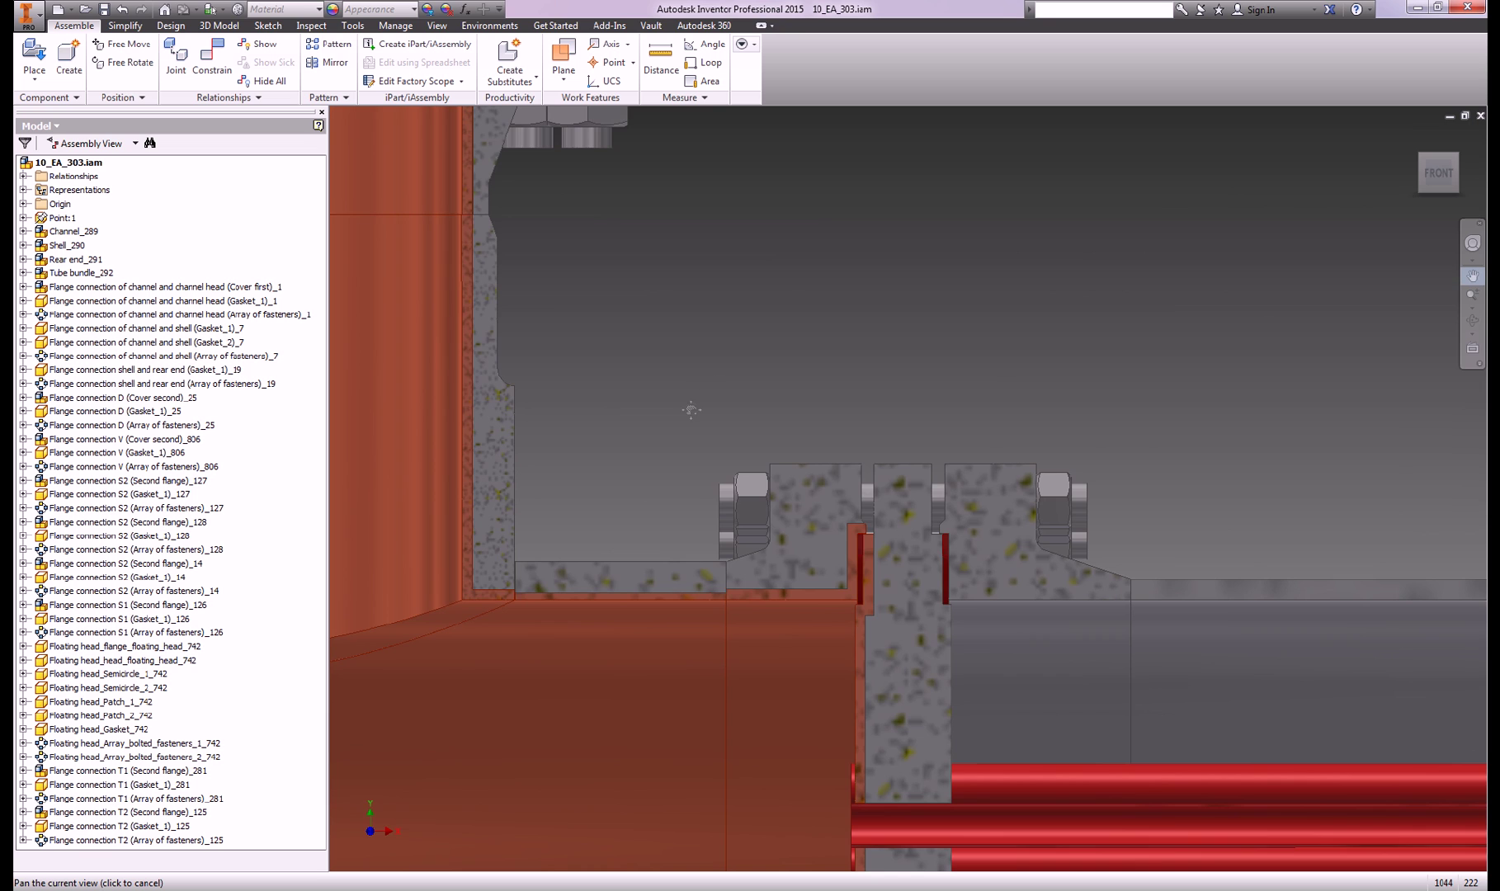
scroll(691, 410, down, 3)
scroll(690, 409, down, 3)
scroll(691, 409, down, 2)
scroll(1301, 413, up, 8)
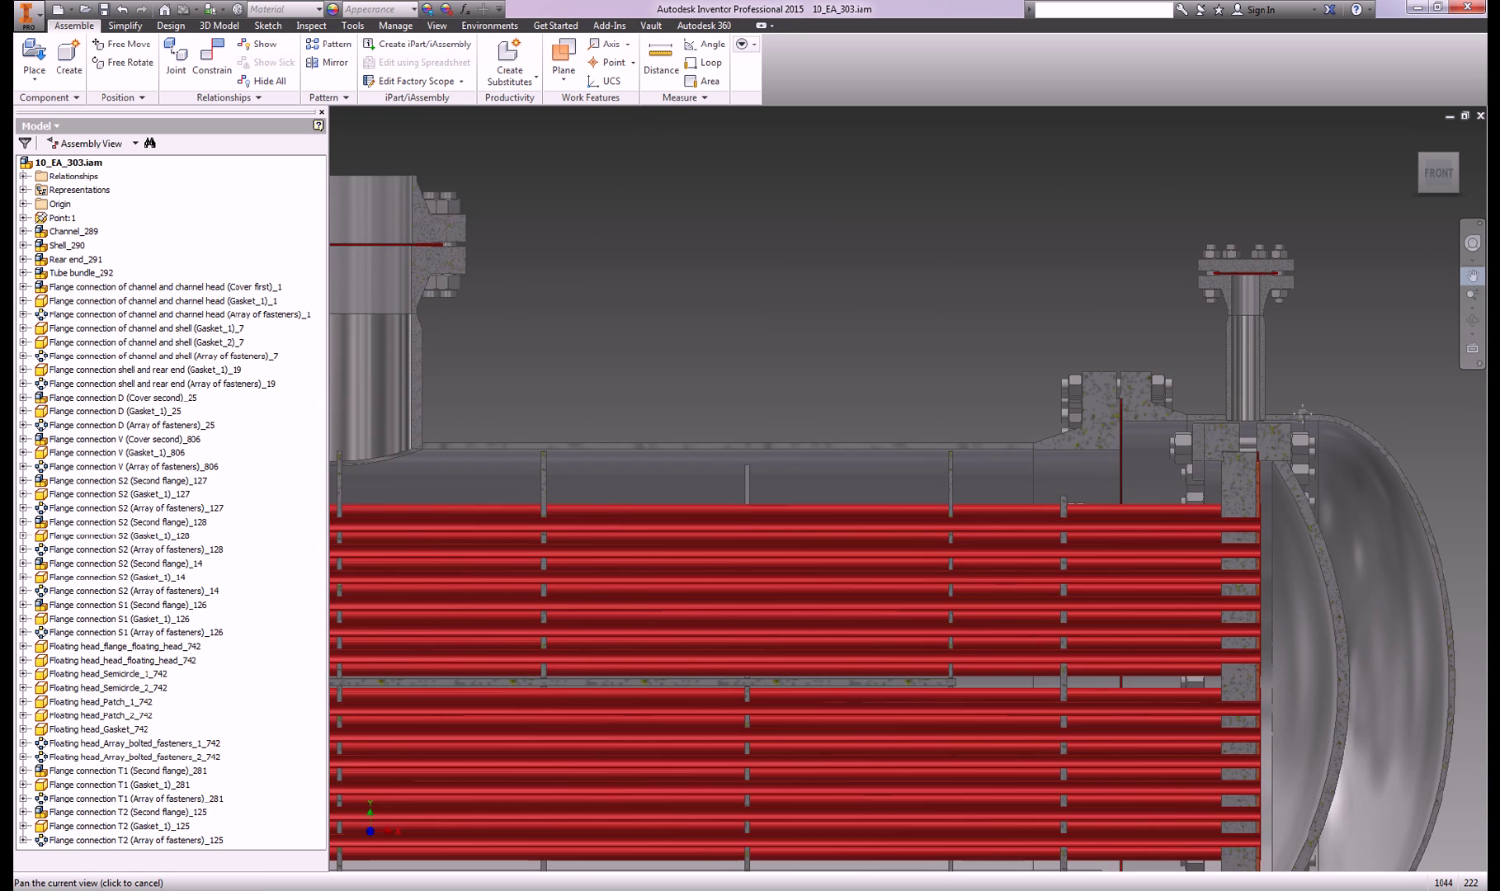
scroll(1301, 413, up, 2)
scroll(1314, 385, down, 3)
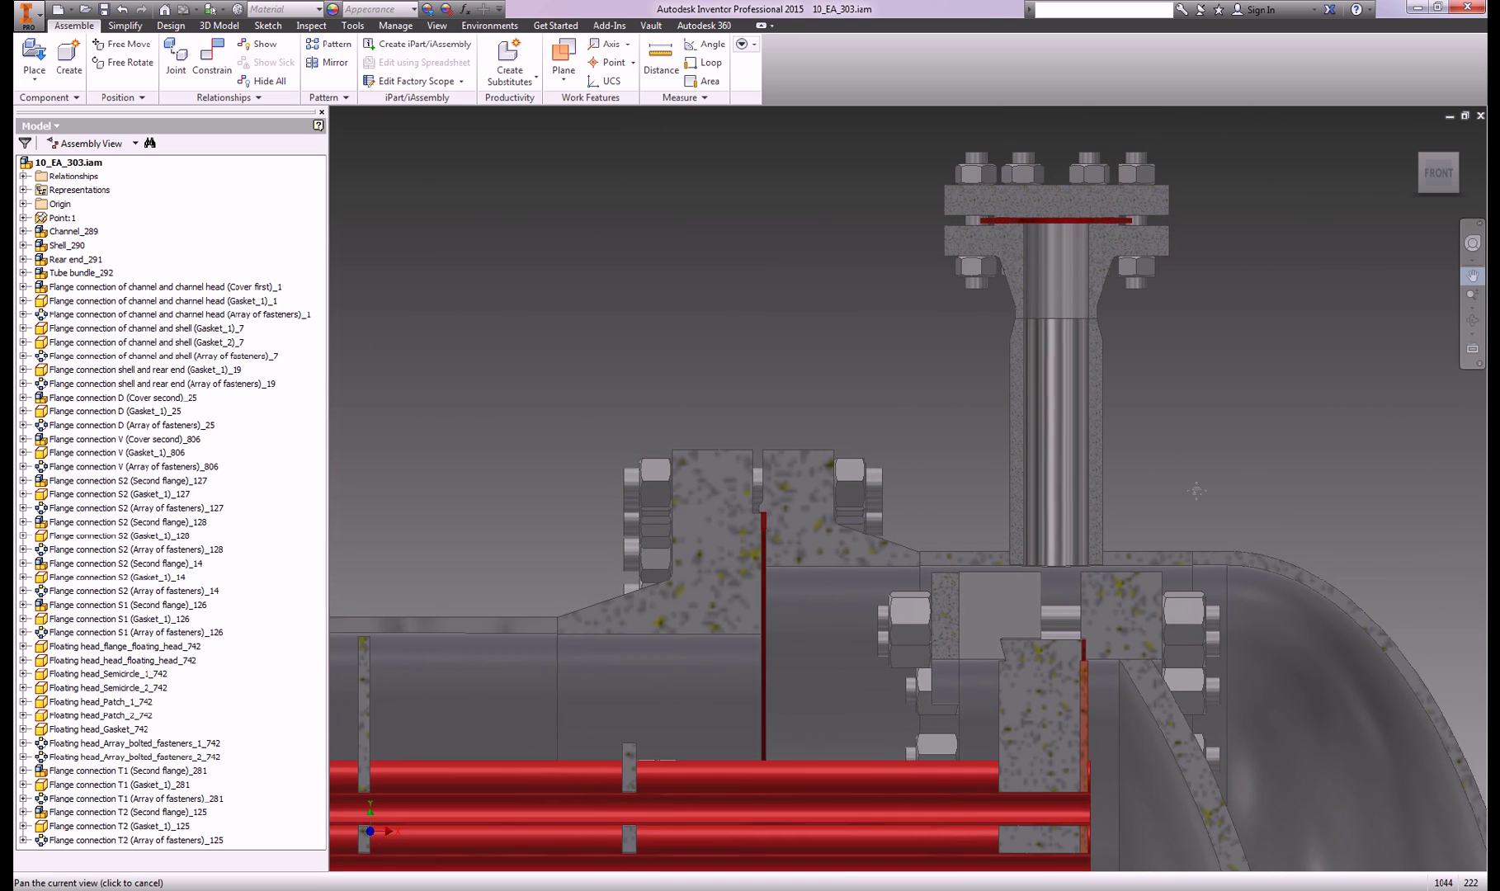
click(1454, 161)
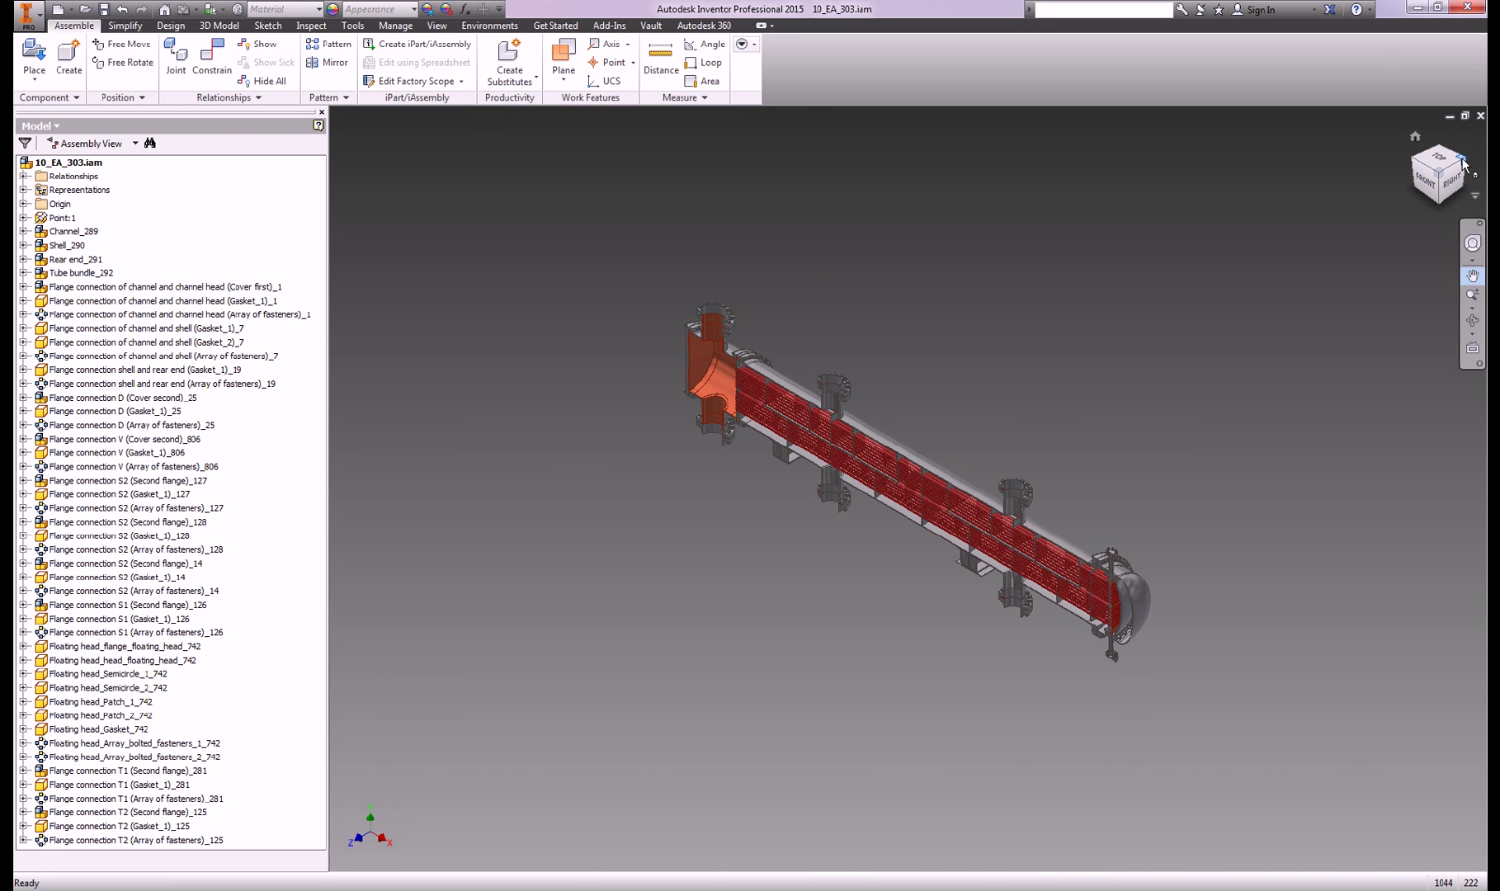
click(1463, 164)
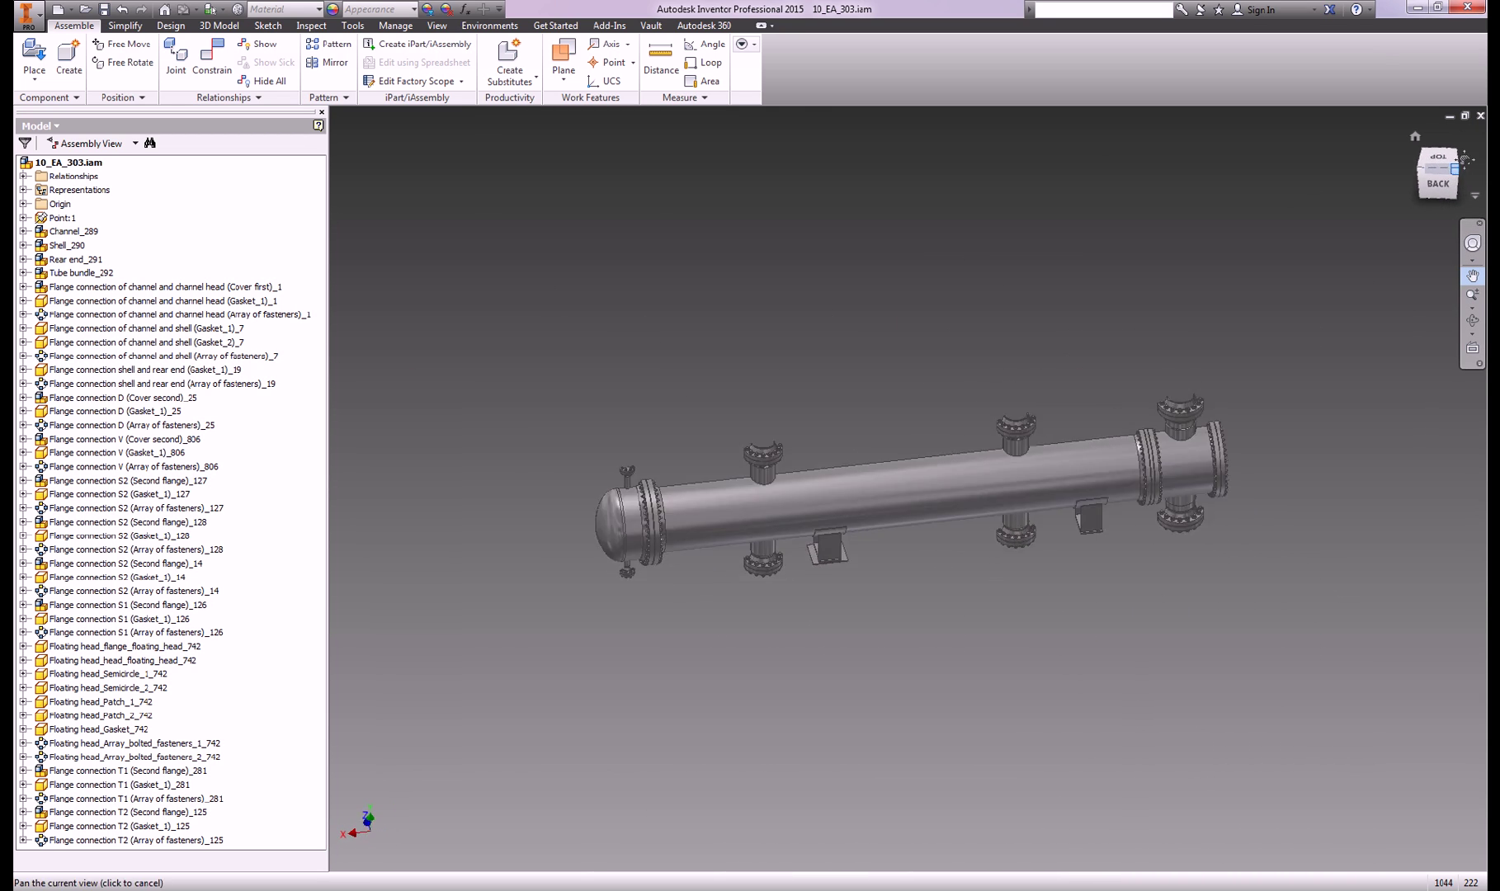
click(1464, 164)
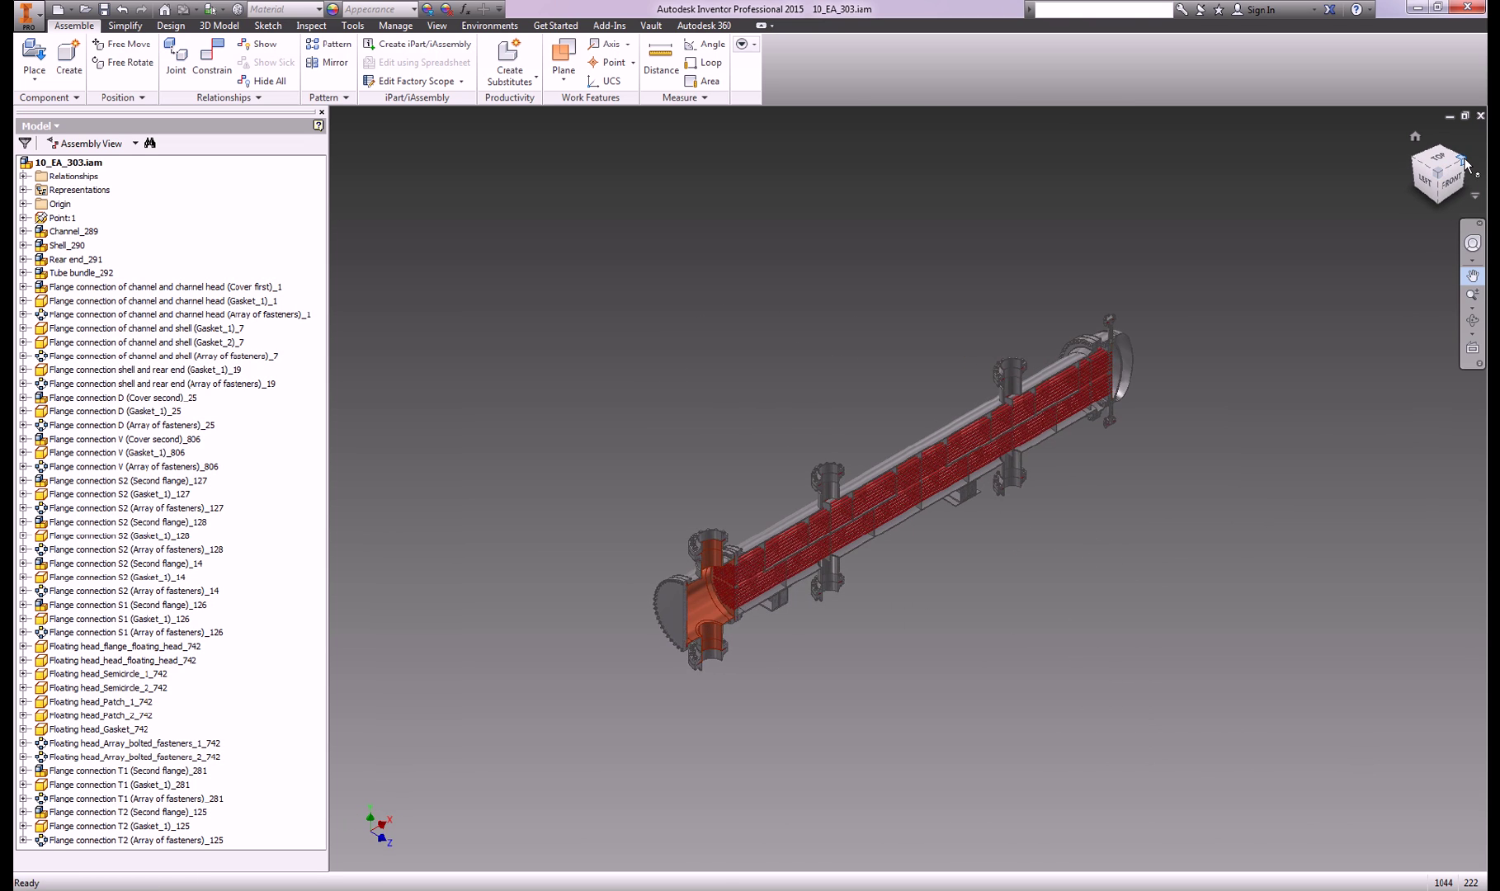
click(1464, 163)
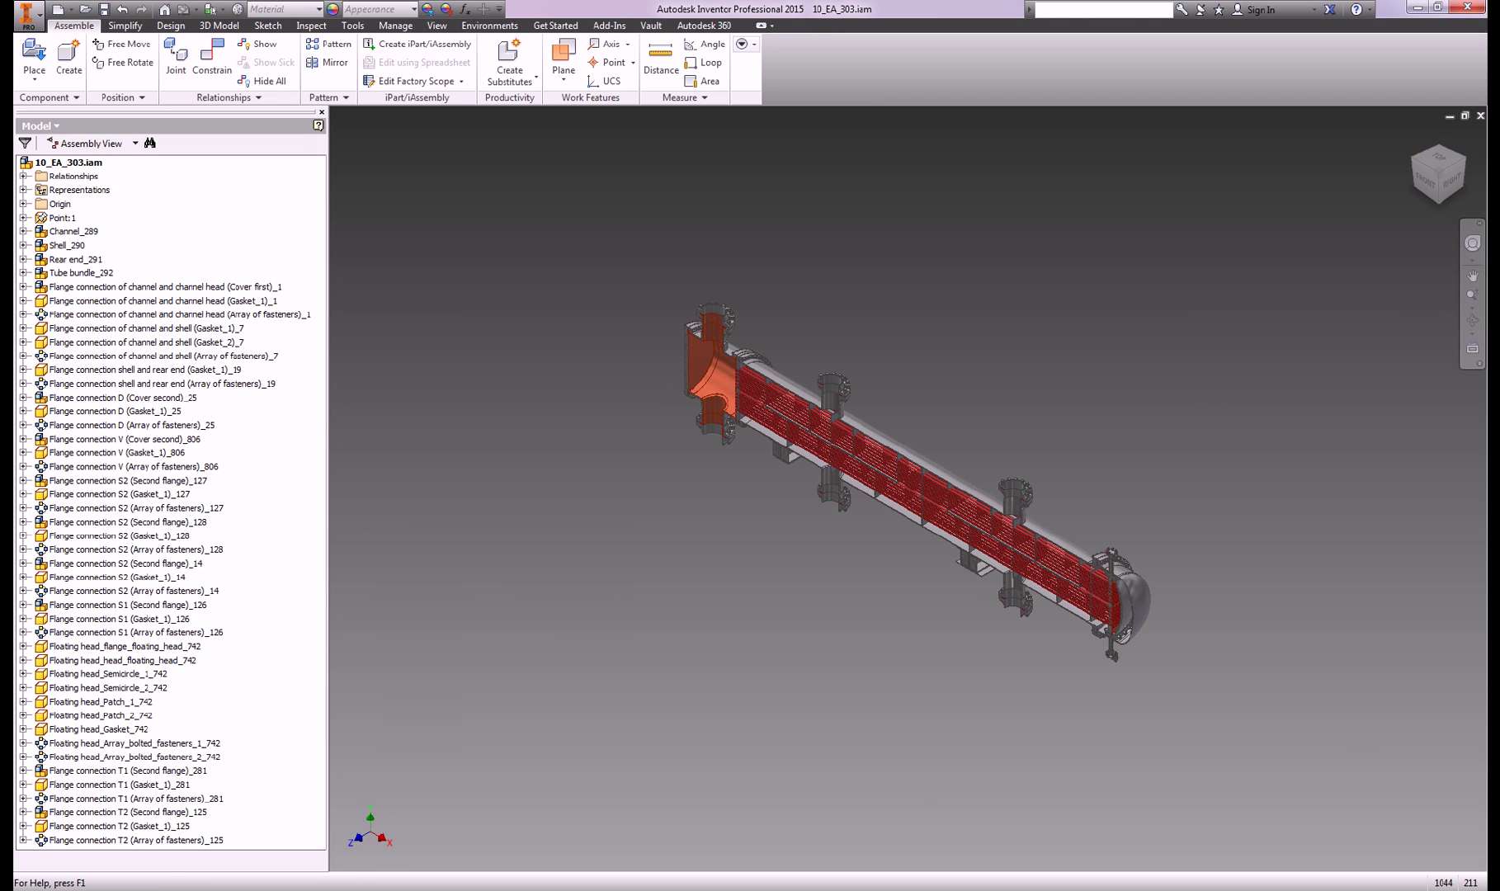
Review the GENERAL ARRANGEMENT sheet and its view settings in the drawings list
key(alt+Tab)
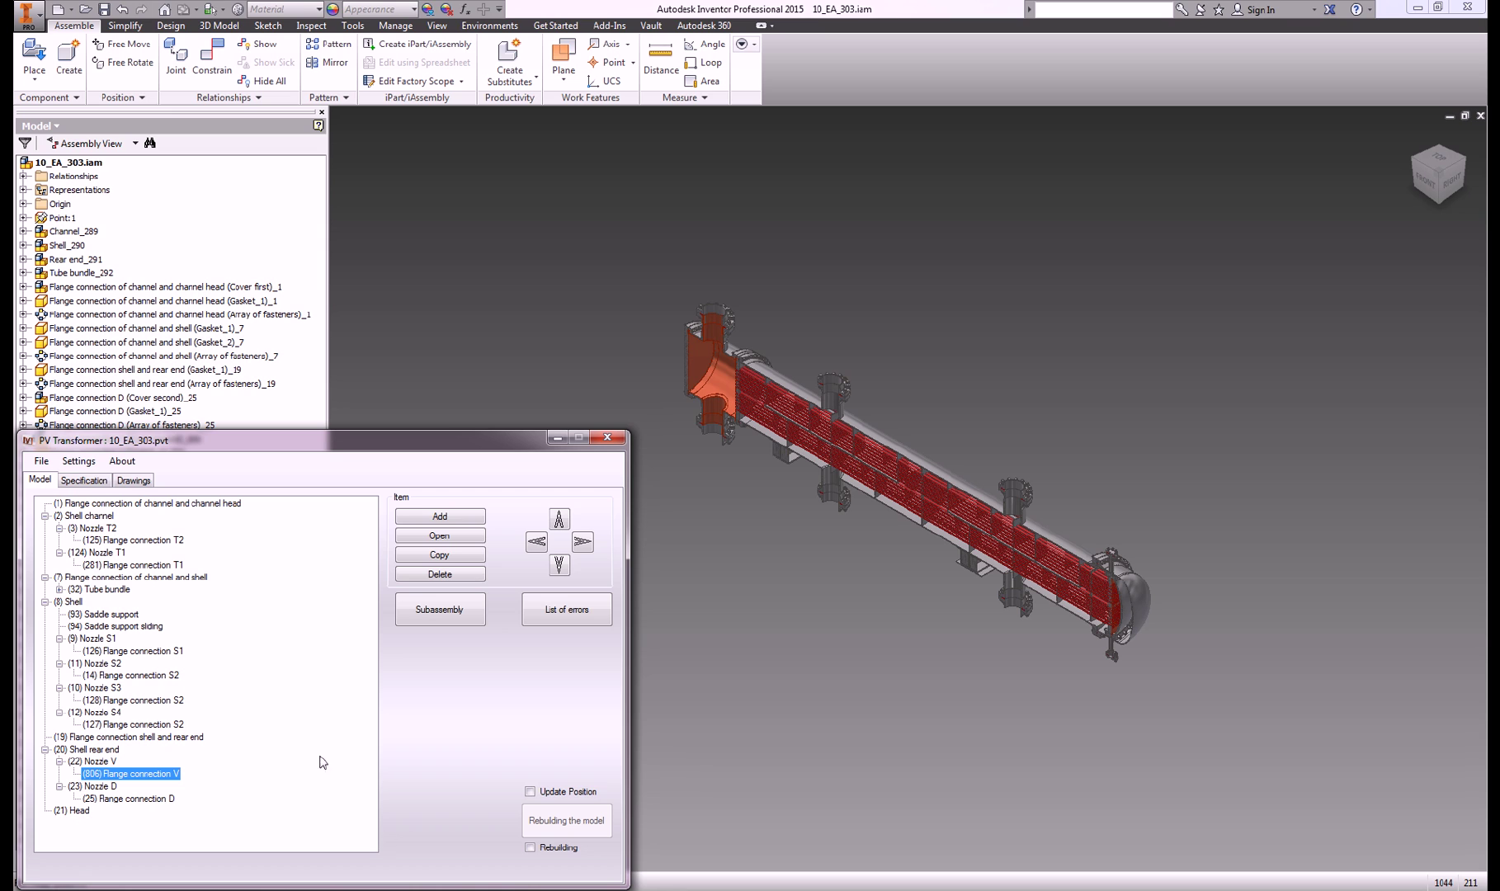
drag(167, 448, 168, 189)
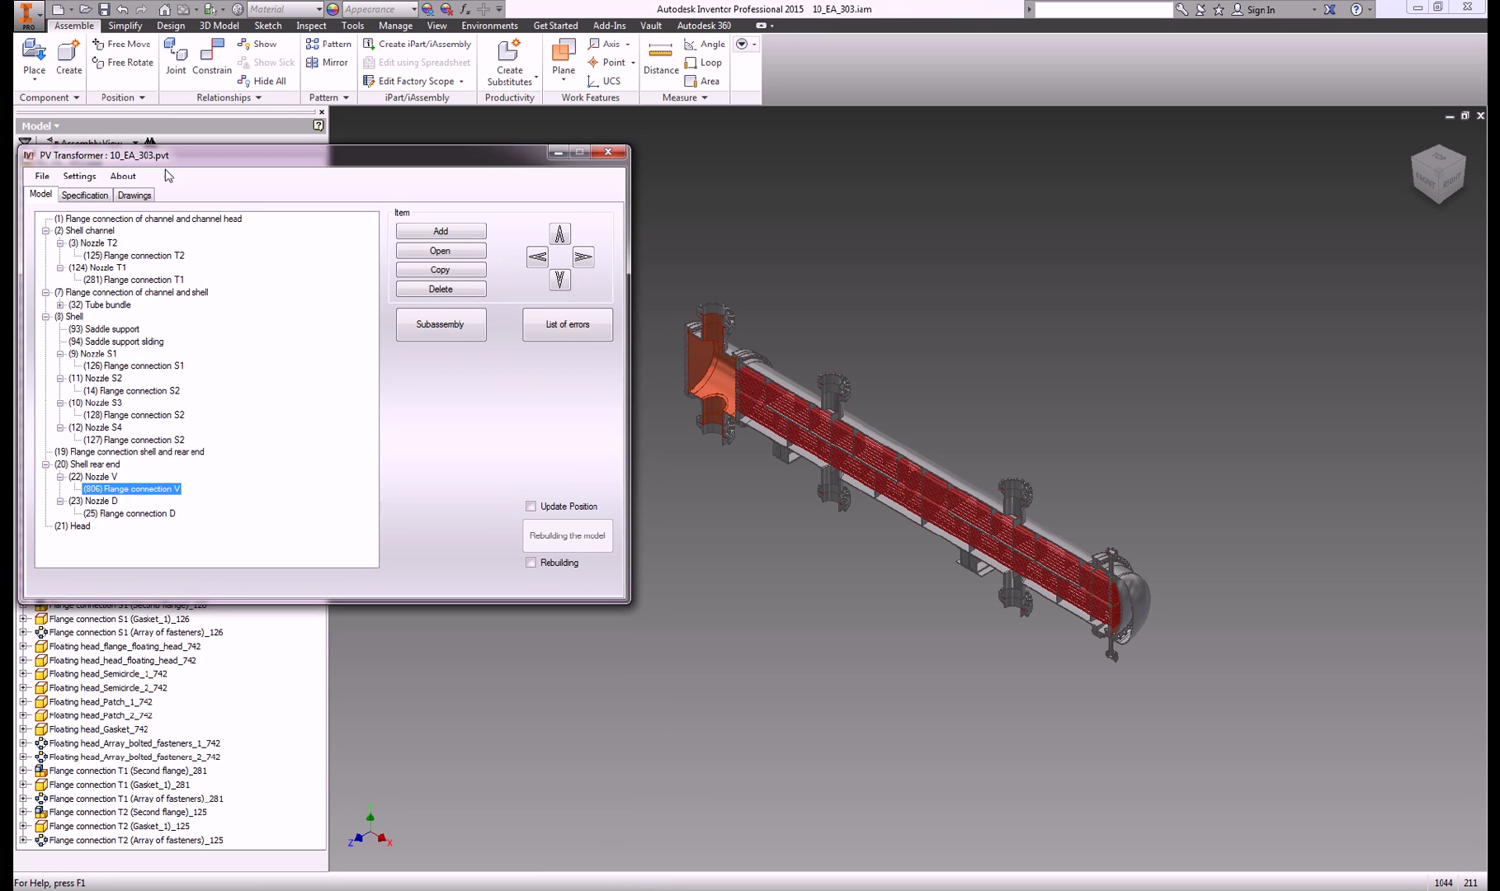
click(132, 223)
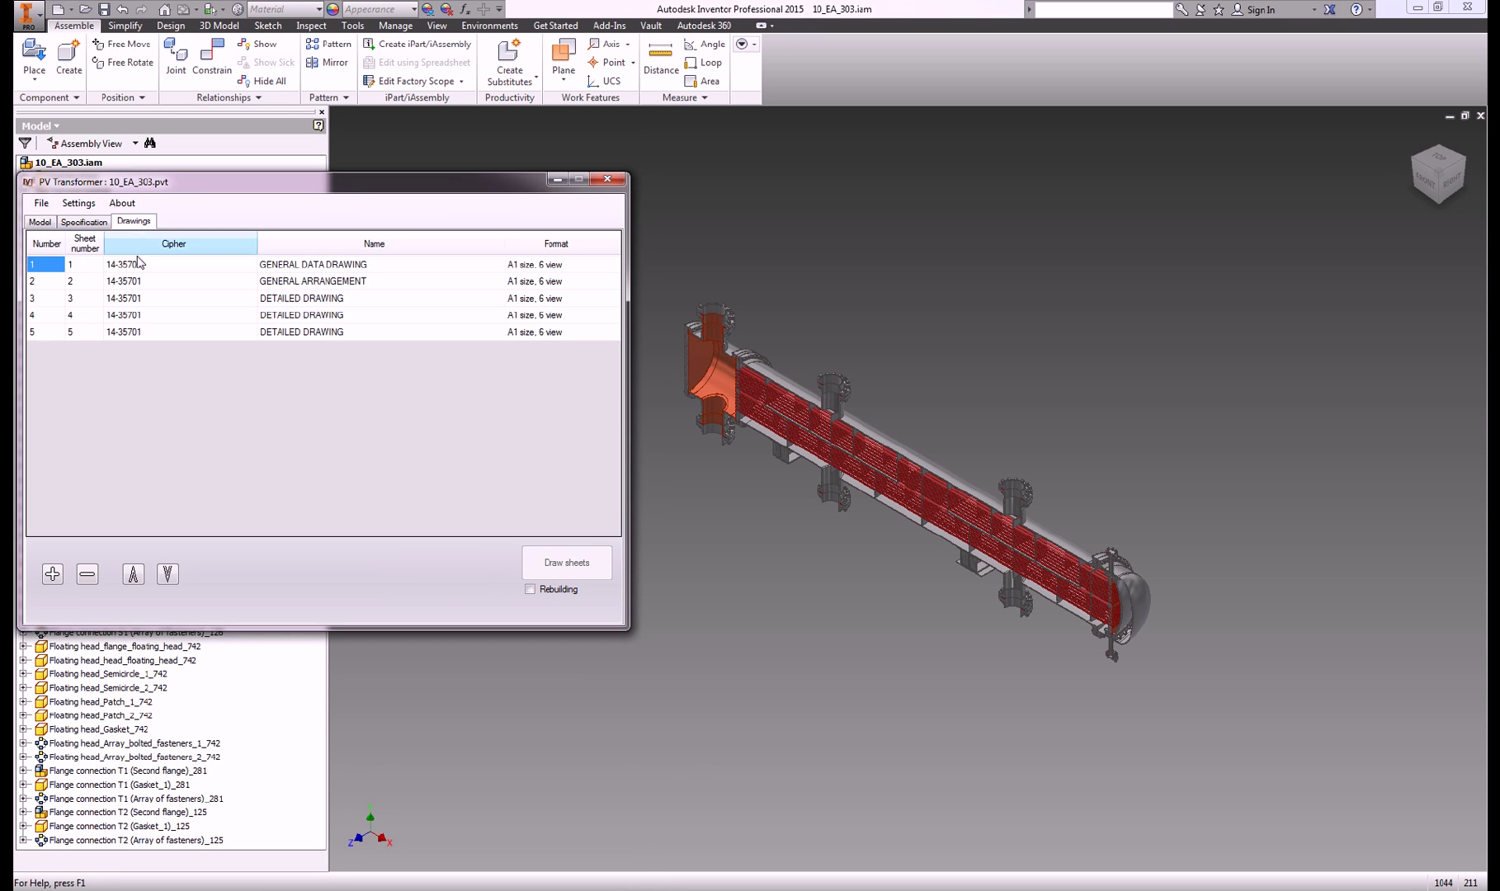
double_click(145, 283)
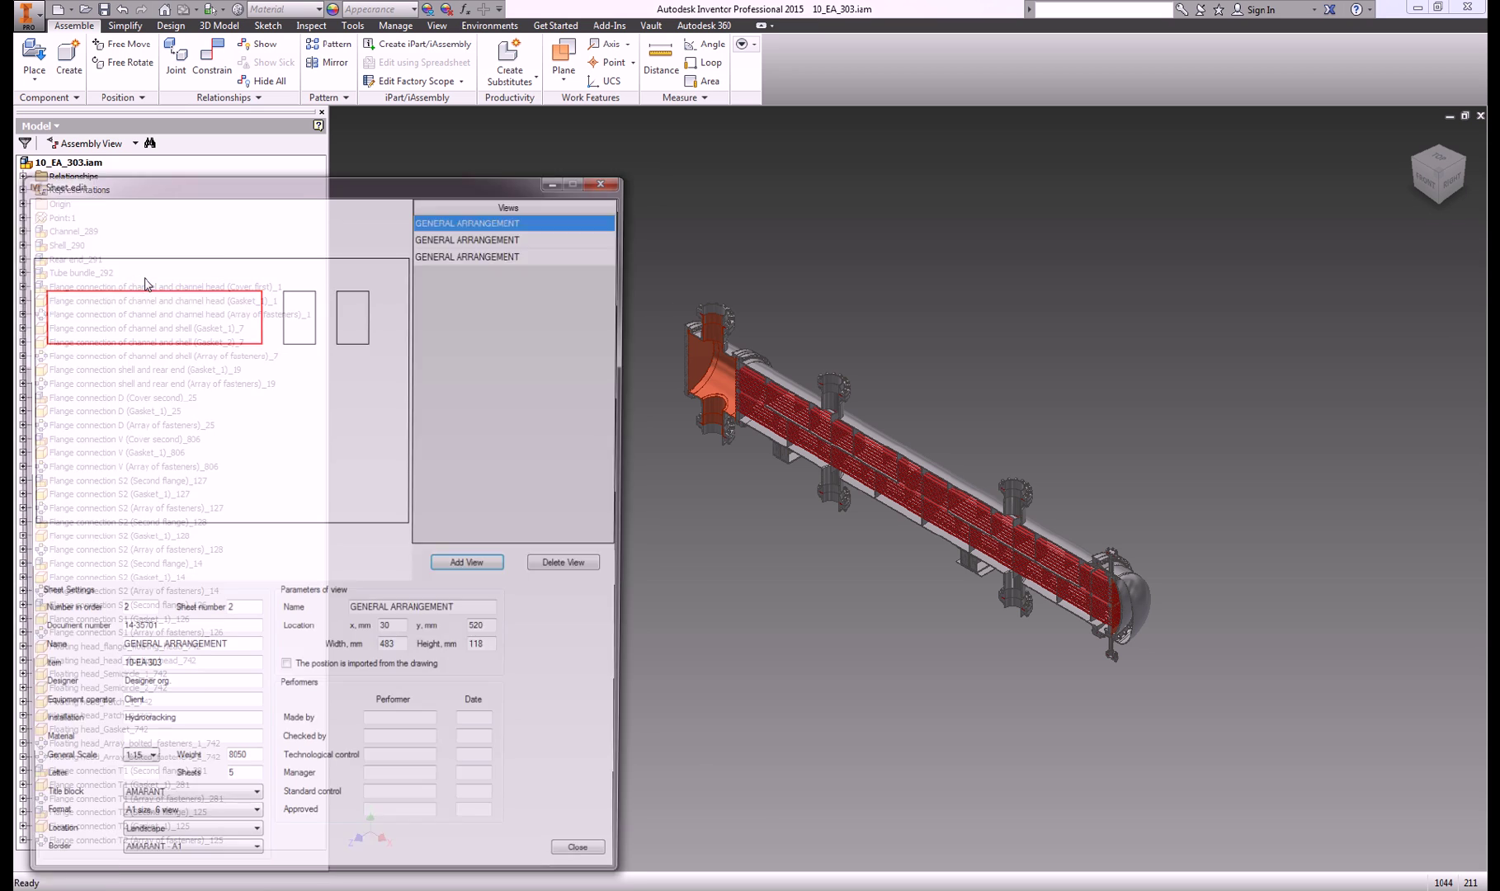
double_click(188, 316)
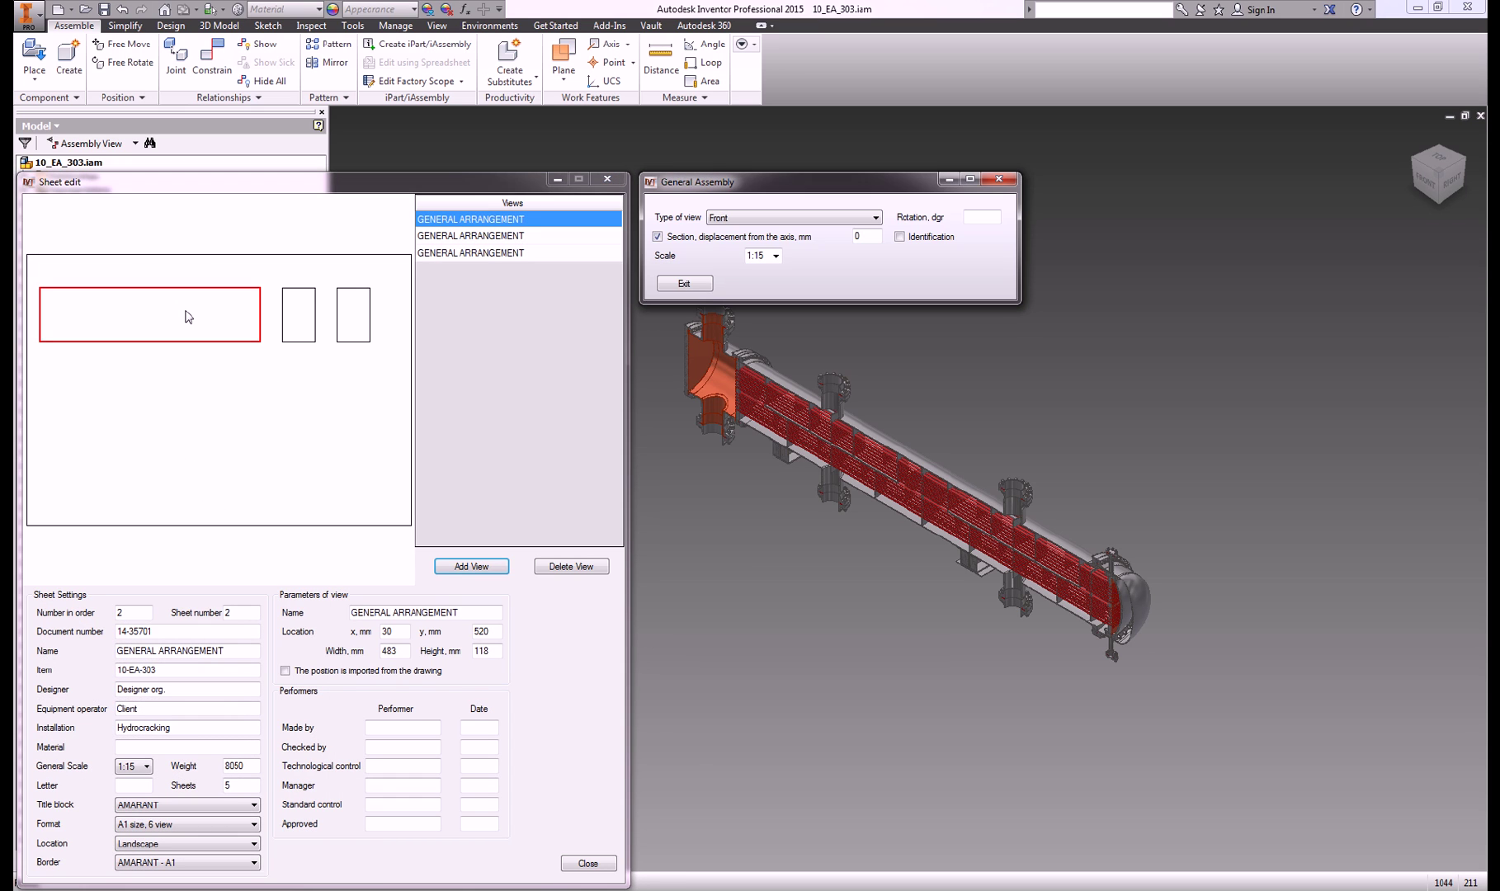
click(685, 283)
click(617, 182)
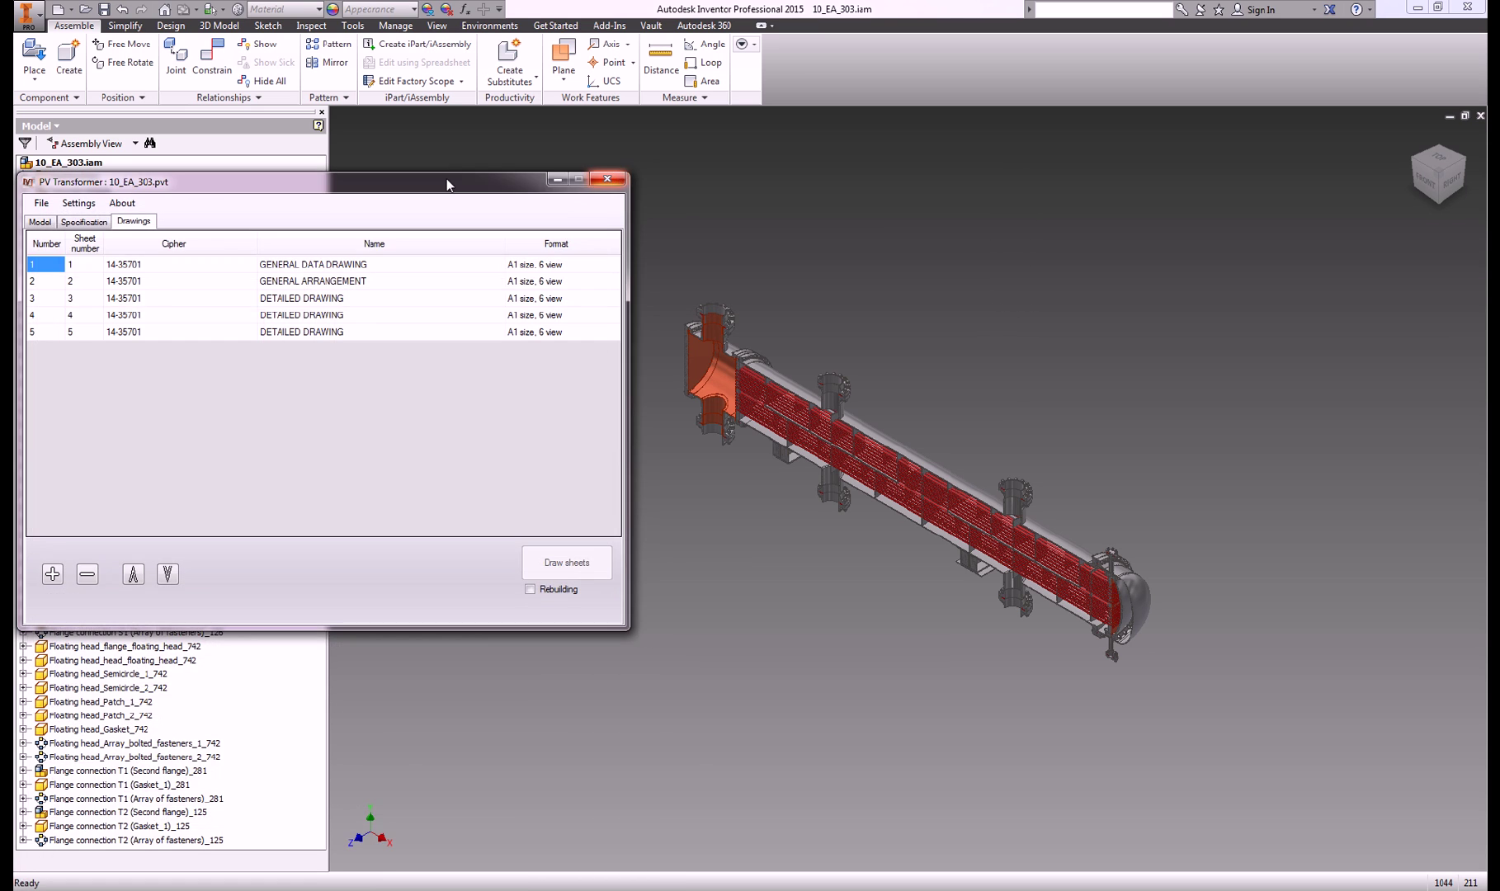
Review detailed sheet 5's NOZZLES T1, T2 view settings and start drawing generation
click(194, 331)
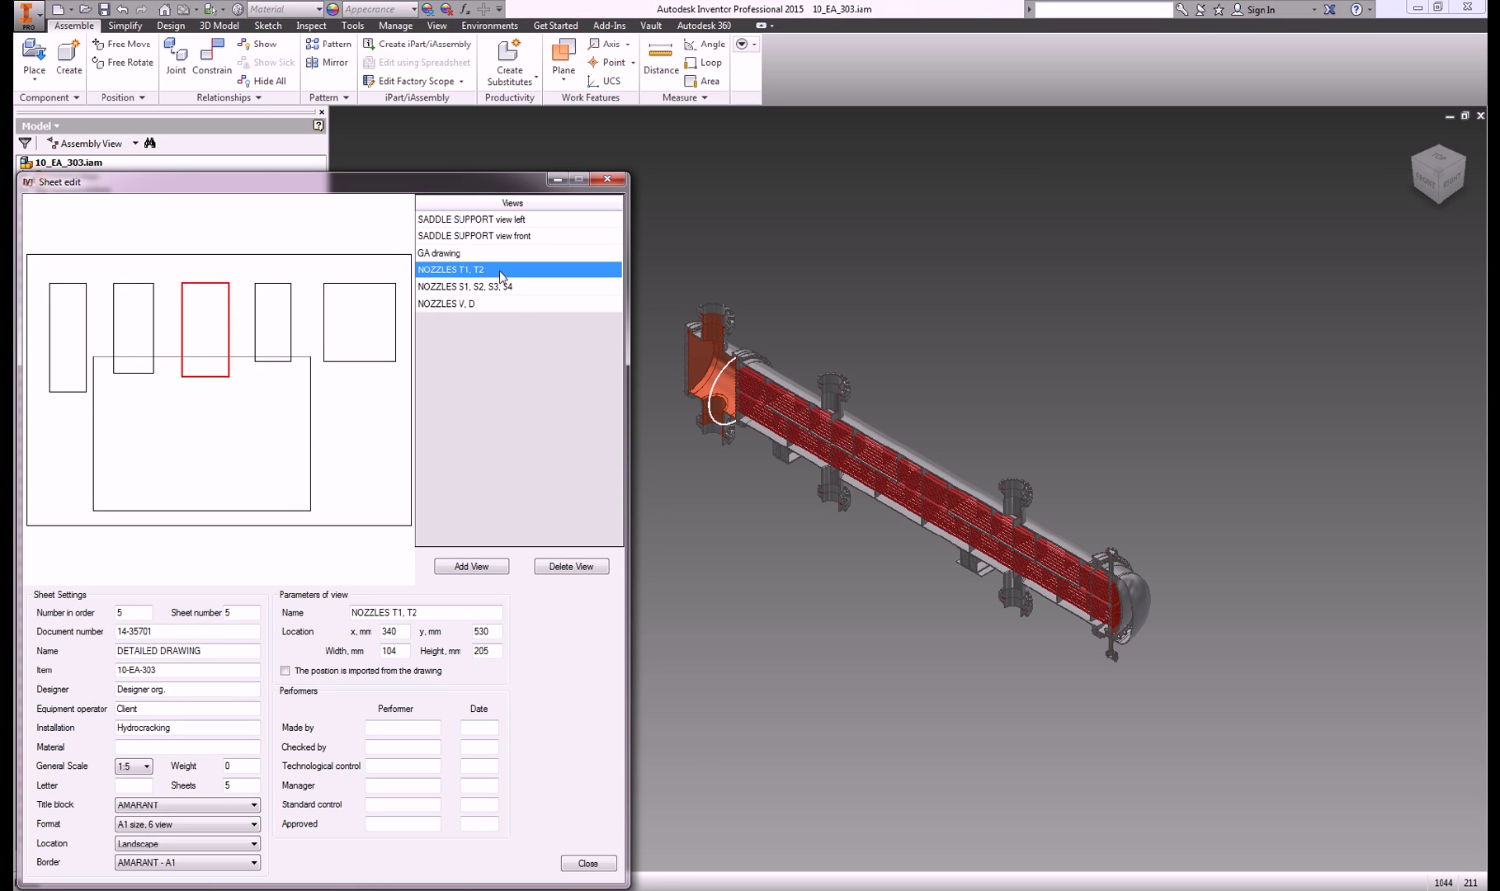
double_click(502, 275)
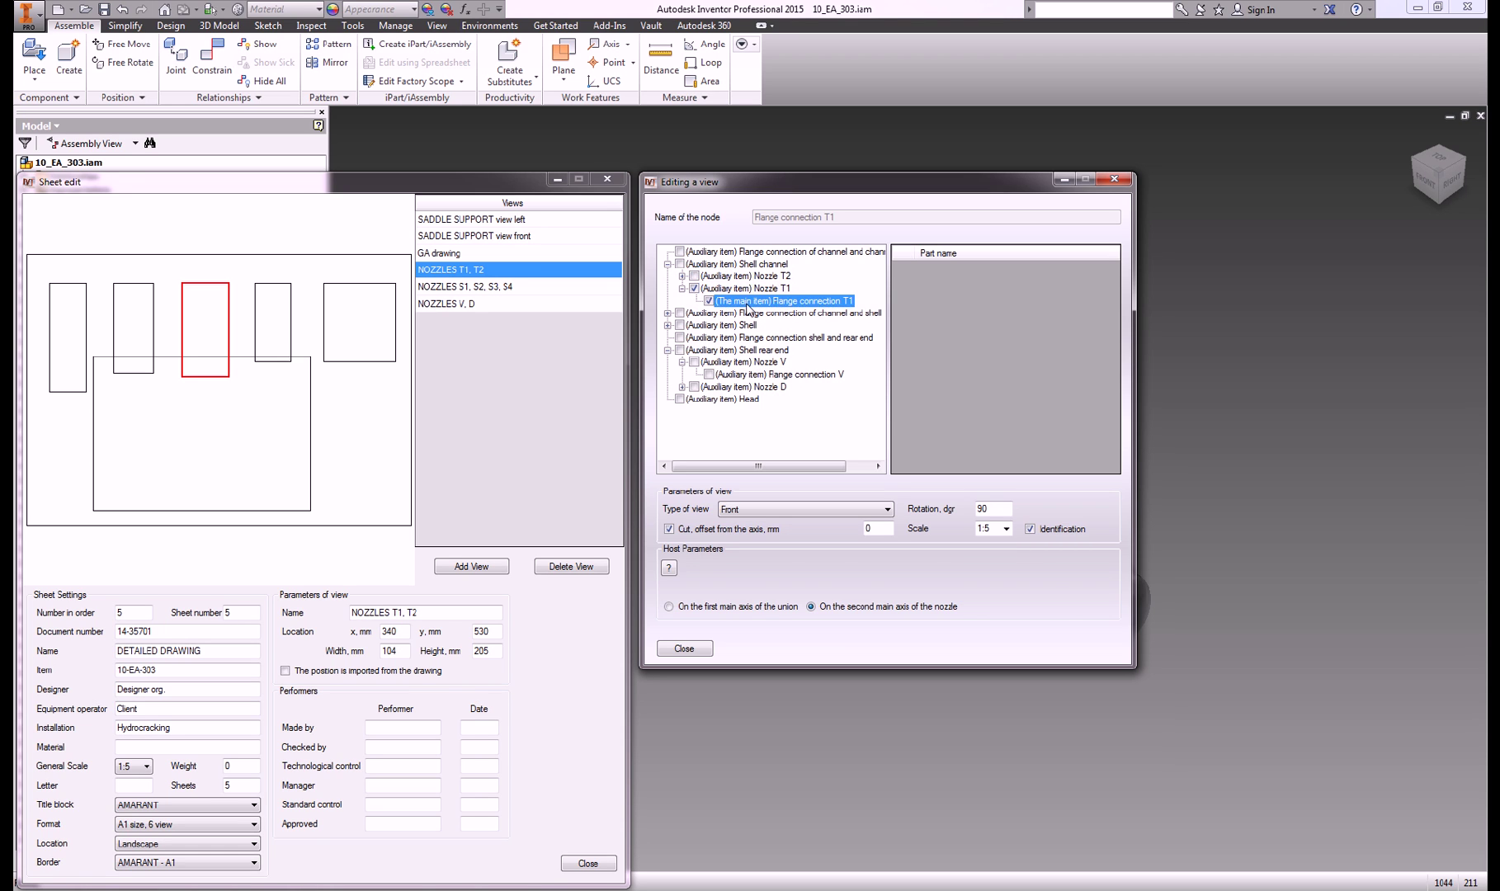
click(685, 647)
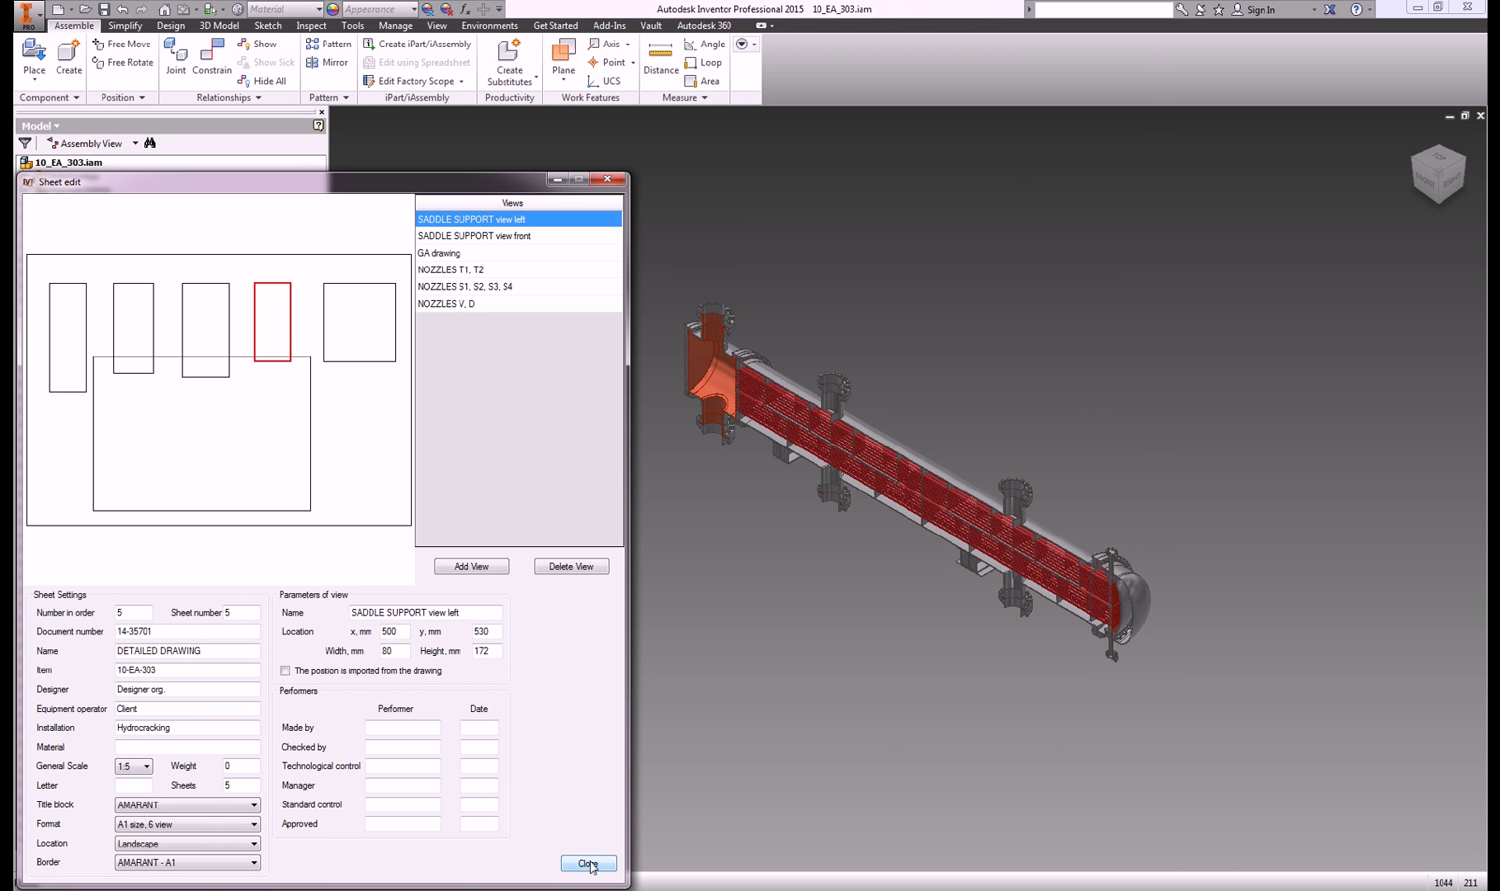
click(589, 863)
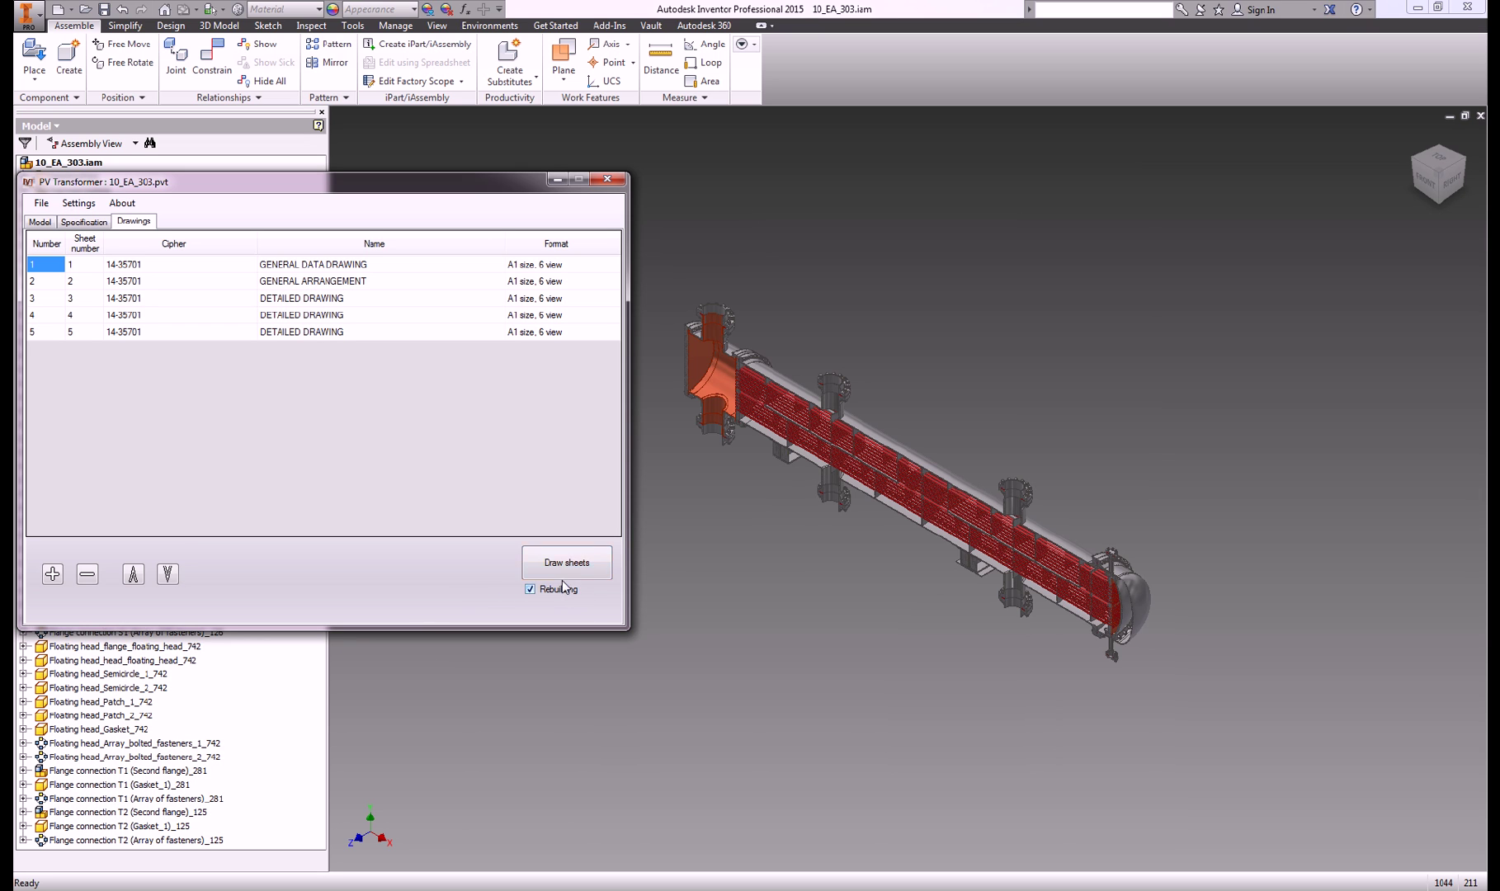
click(565, 565)
Move the add-in window aside while the 10_EA_303 drawing sheets generate
mouse_move(365, 182)
mouse_down()
mouse_move(385, 427)
mouse_move(362, 447)
mouse_up()
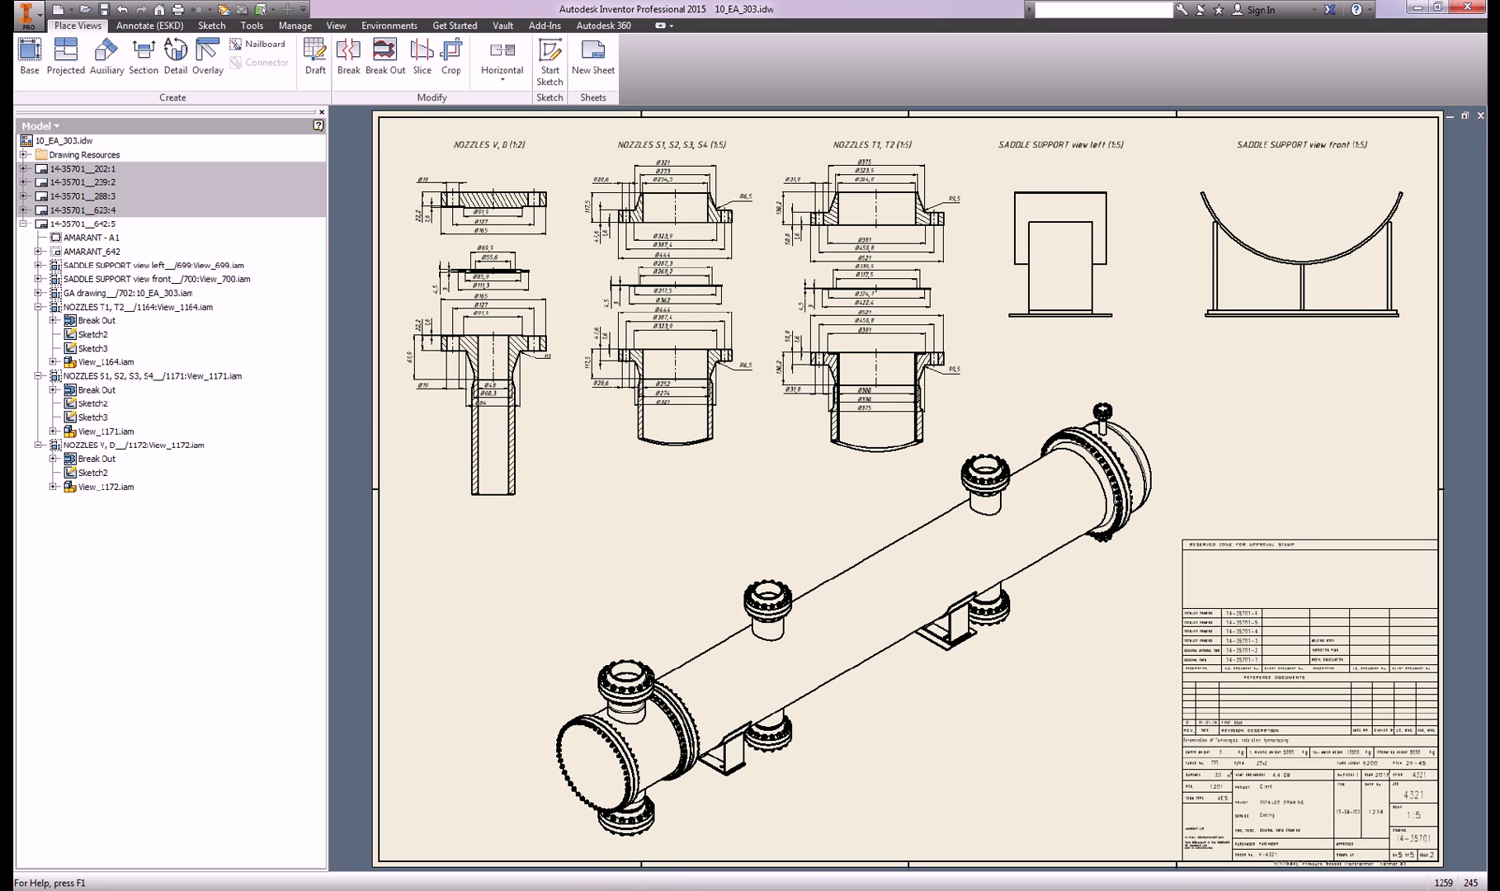
Browse sheets 4 to 1, then the tube bundle and flange connection sheets
double_click(97, 212)
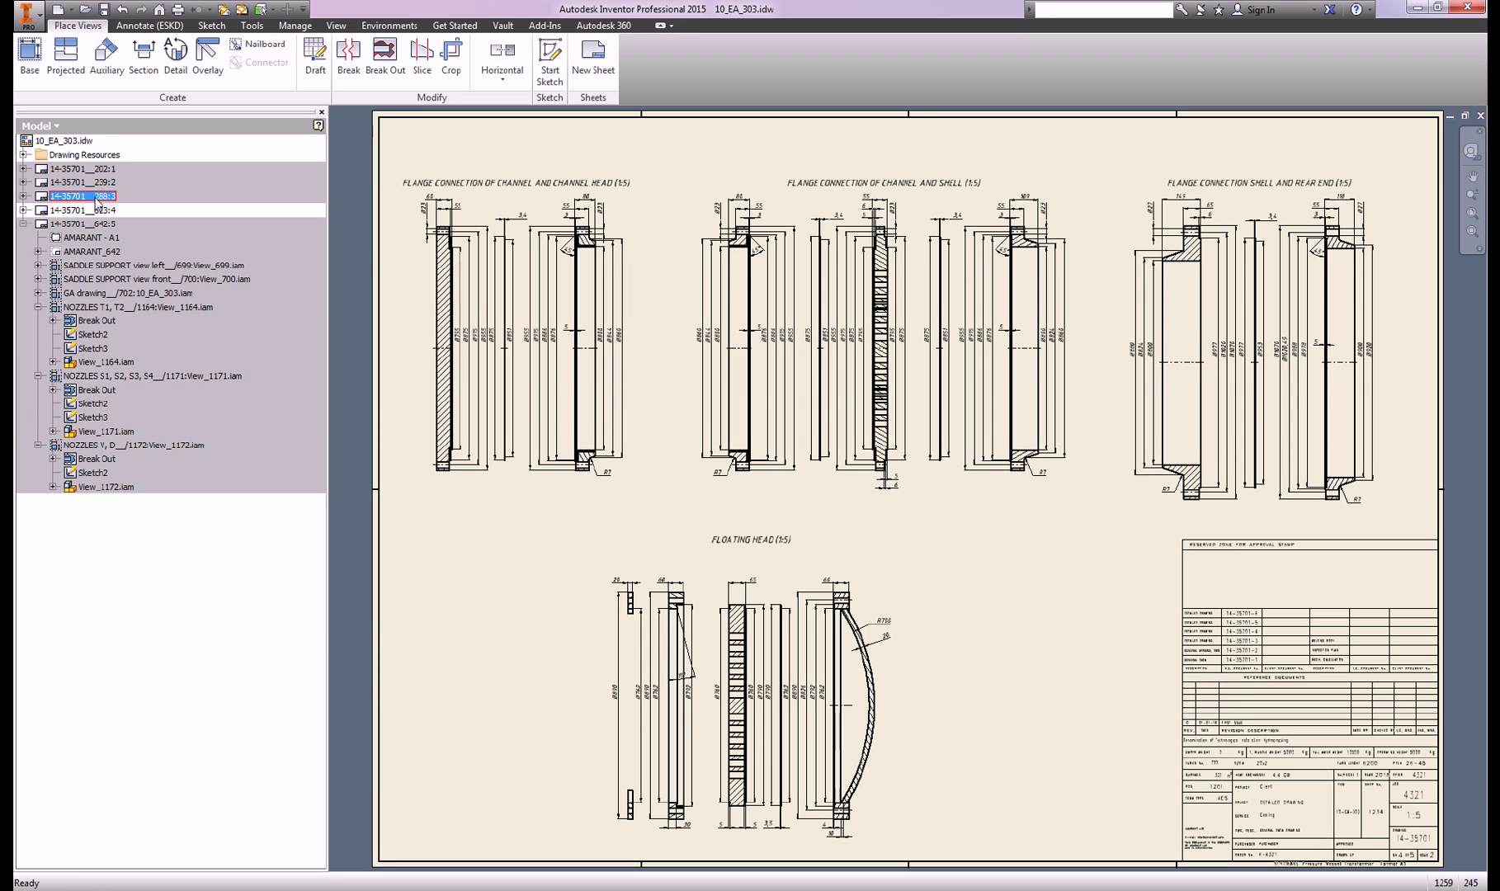
double_click(95, 197)
double_click(91, 185)
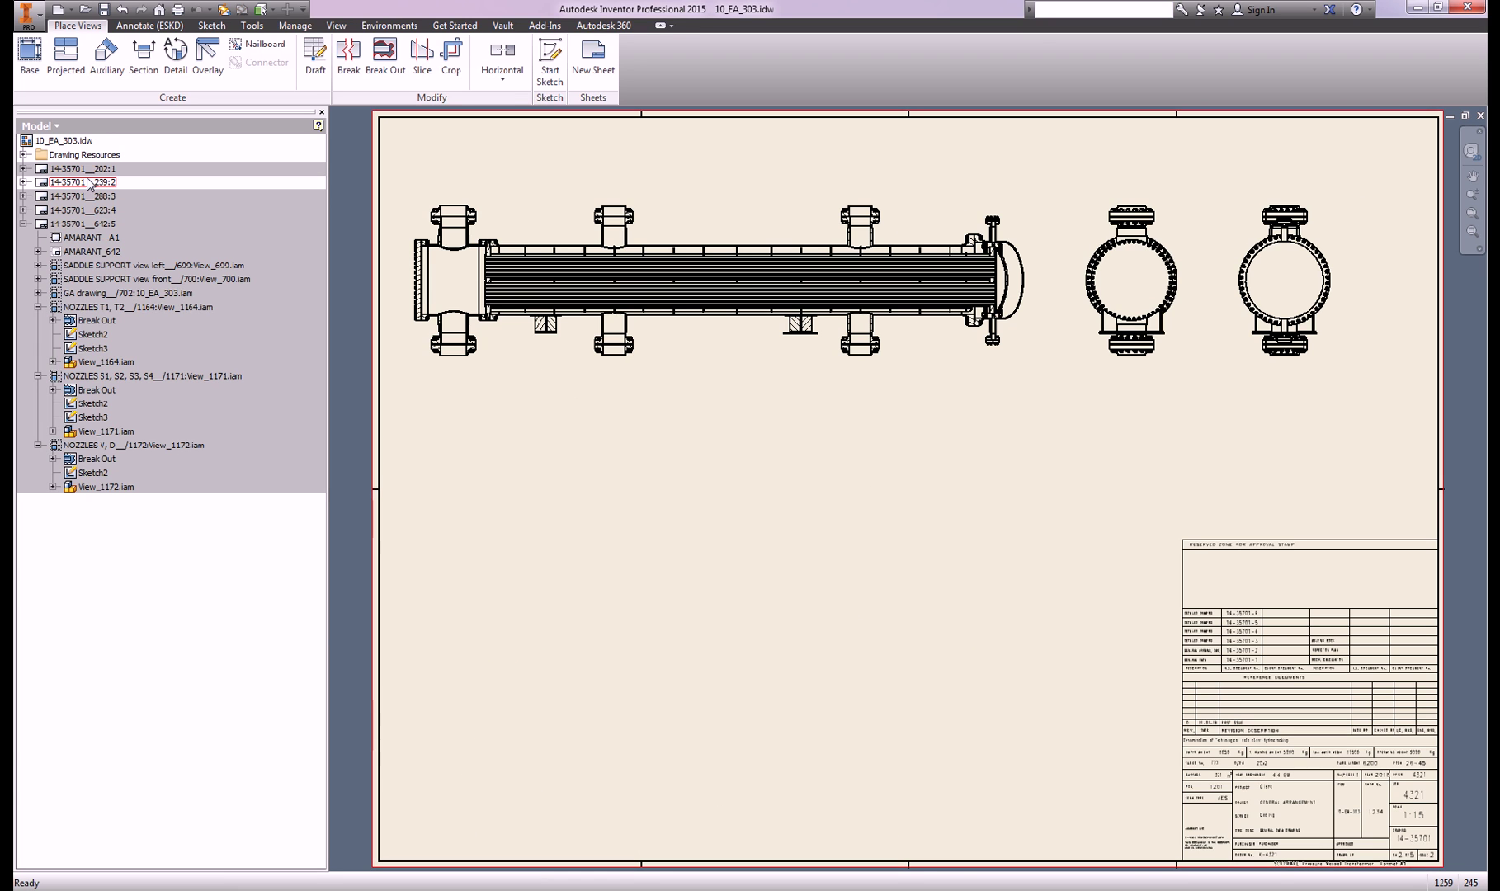
double_click(93, 169)
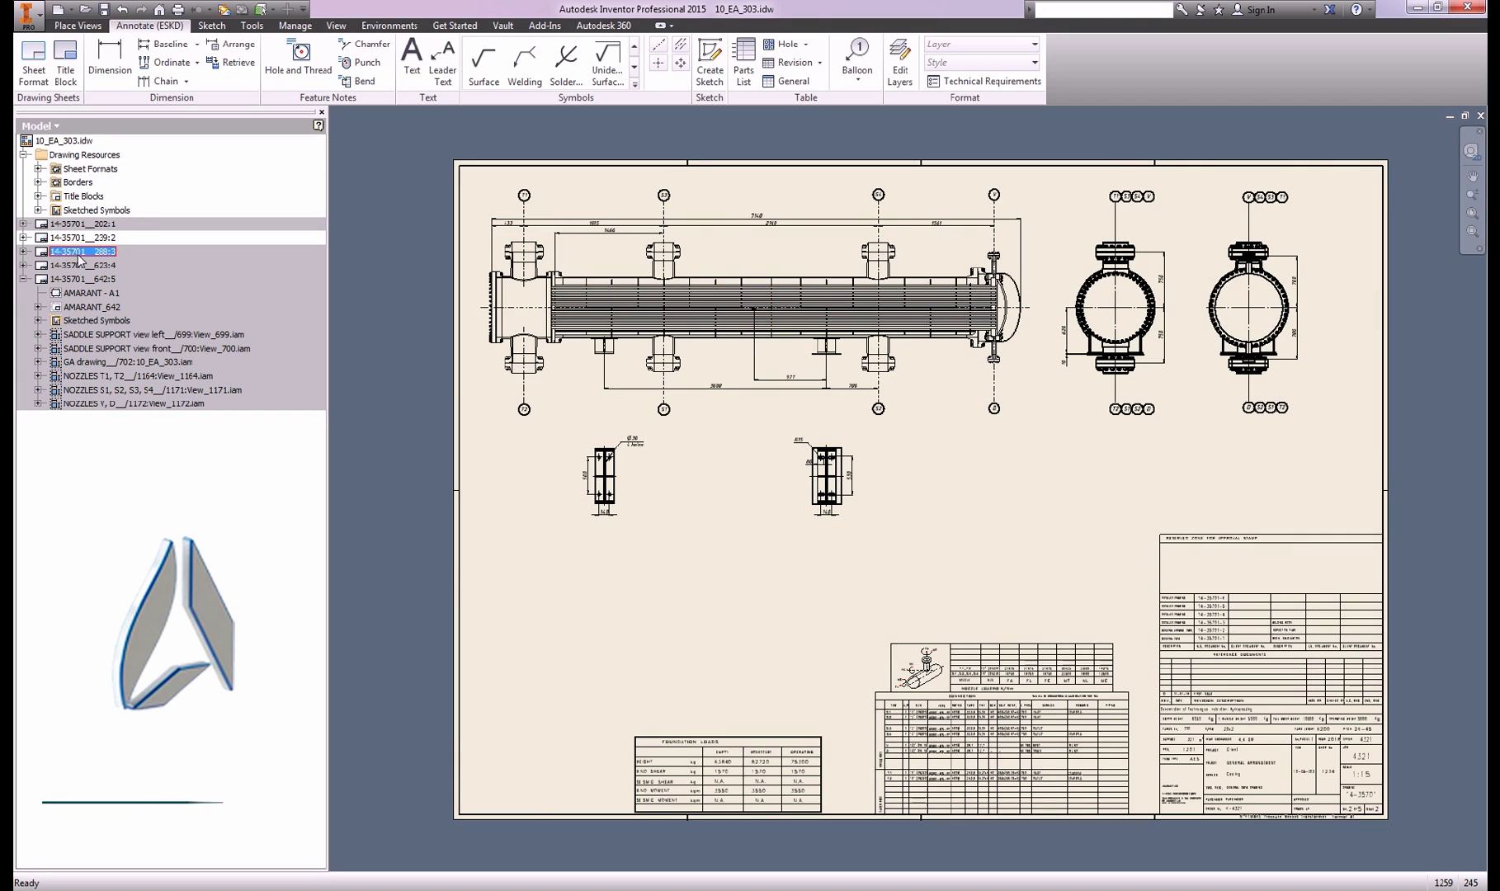
double_click(77, 259)
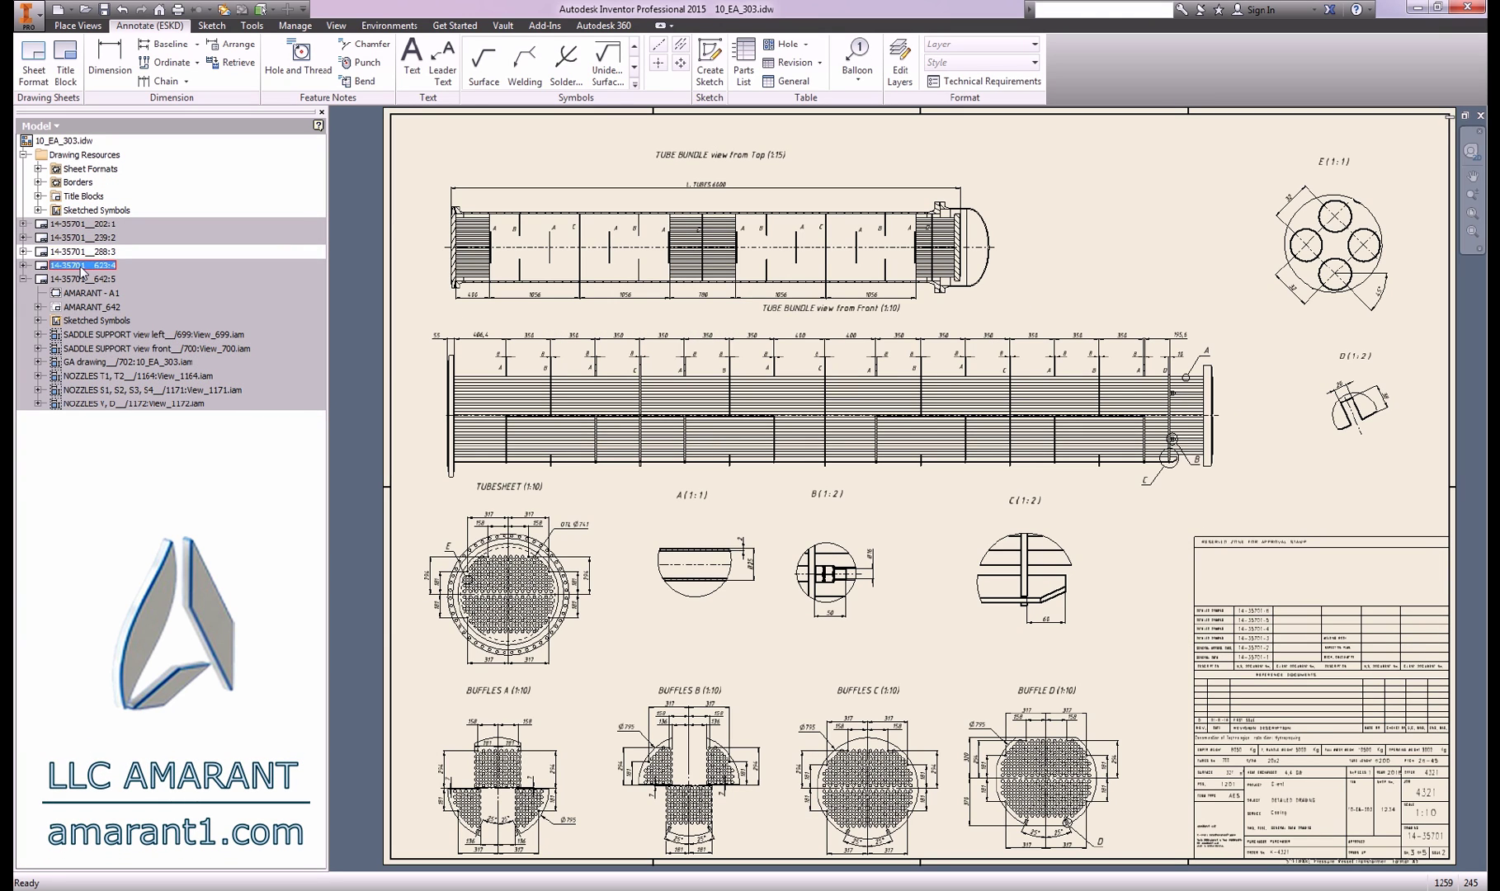
double_click(82, 268)
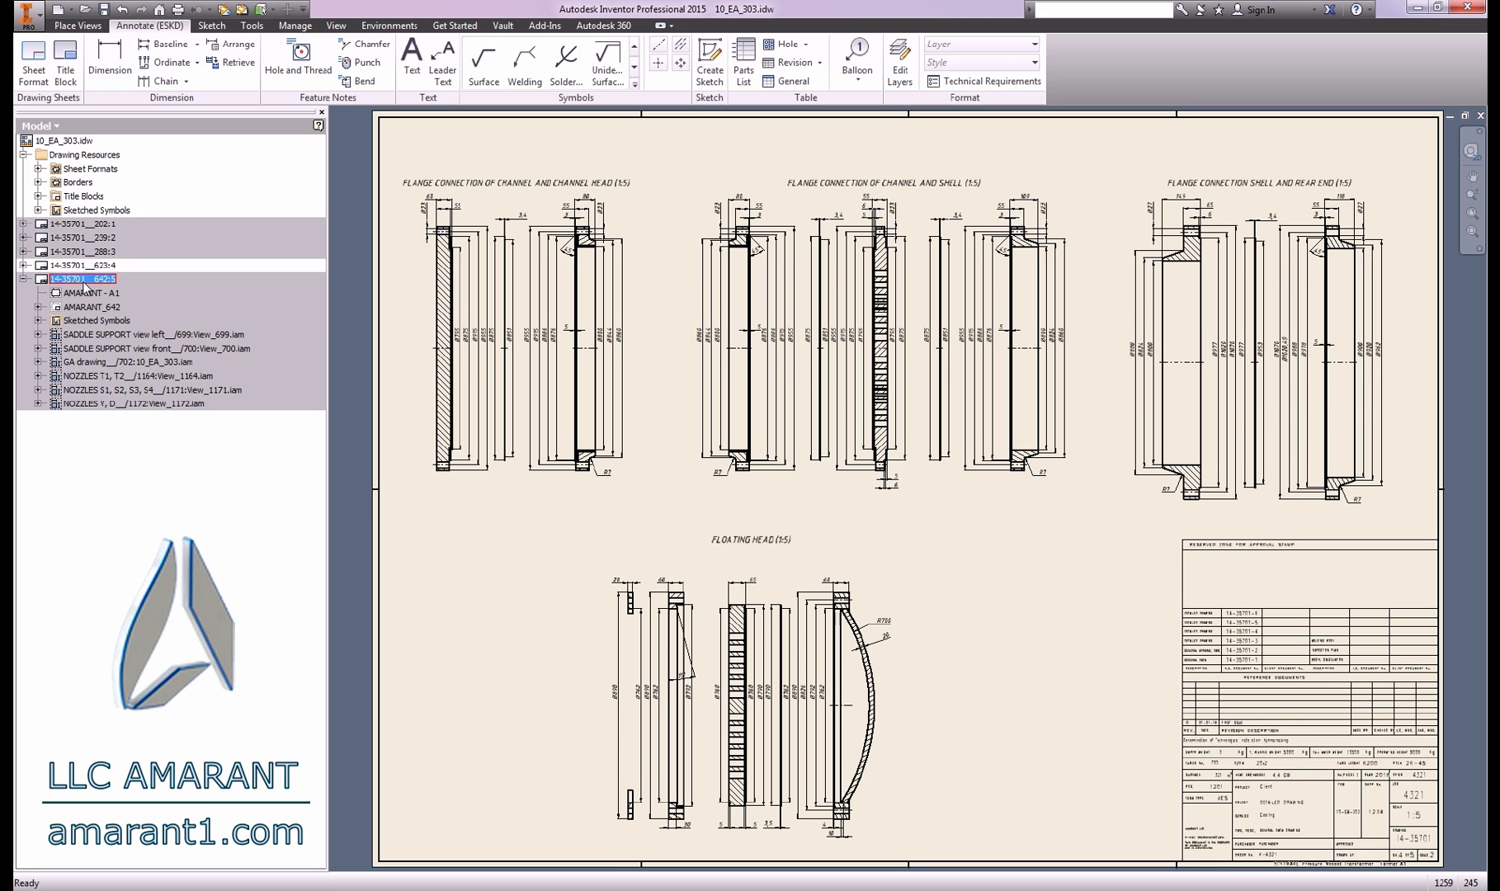